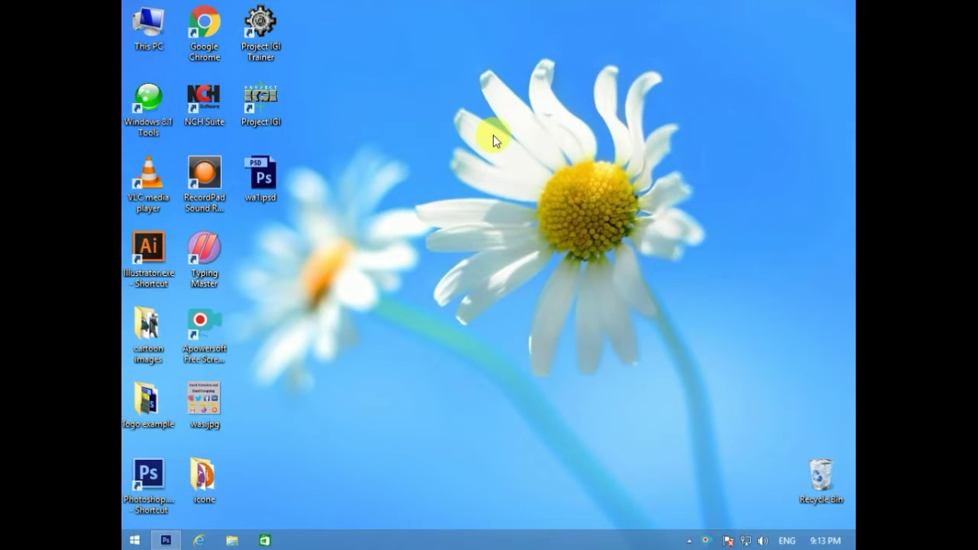
# - Refresh the Windows desktop from its right-click menu
pyautogui.rightClick(492, 135)
pyautogui.click(570, 188)
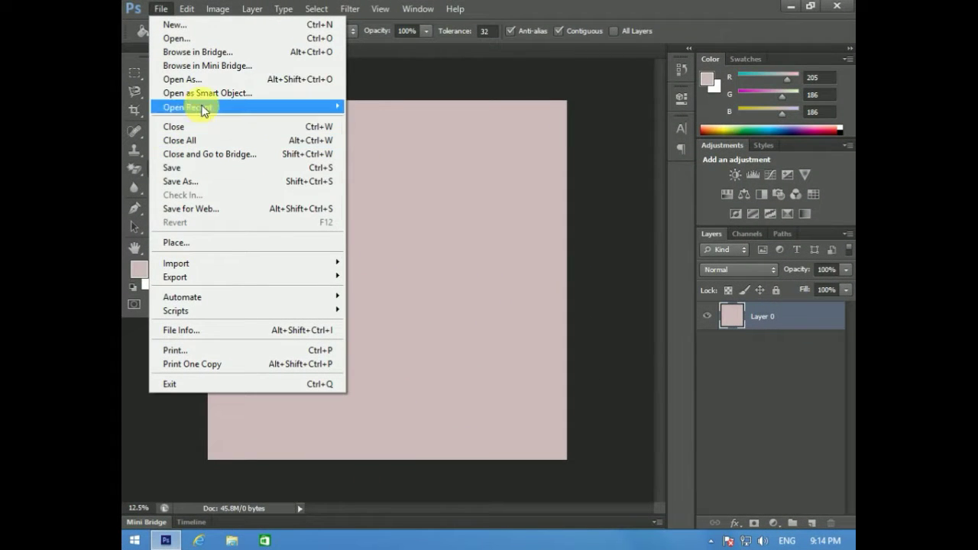
# - Open pubg_PNG46.png from the cartoon images folder on the Desktop
pyautogui.click(201, 38)
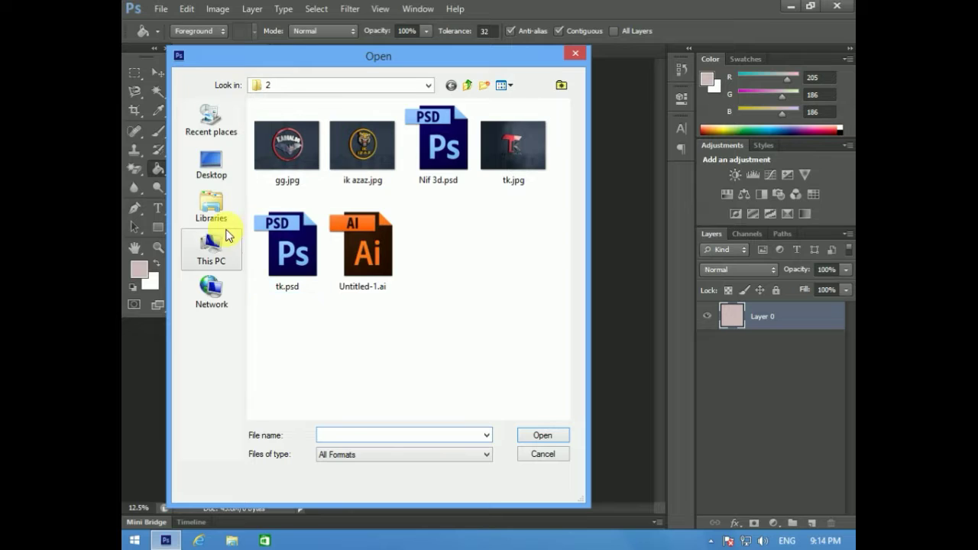
pyautogui.click(210, 248)
pyautogui.click(211, 162)
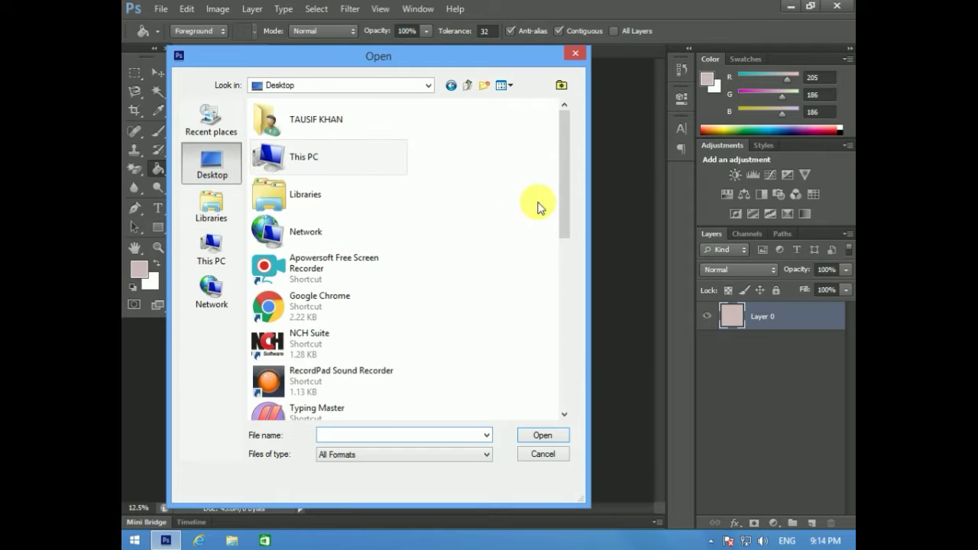
pyautogui.moveTo(562, 181); pyautogui.dragTo(563, 334)
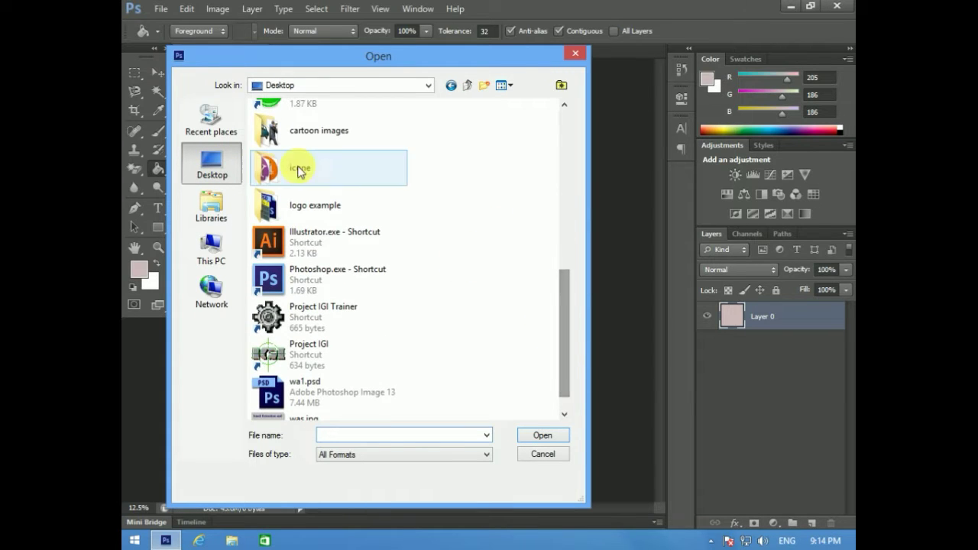
pyautogui.click(291, 141)
pyautogui.doubleClick(290, 139)
pyautogui.scroll(-5, 457, 248)
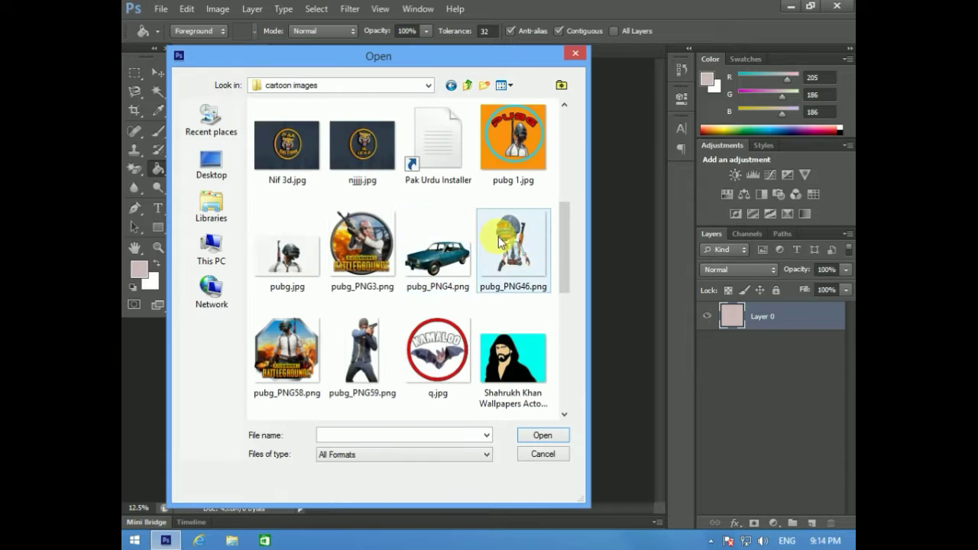
pyautogui.click(506, 256)
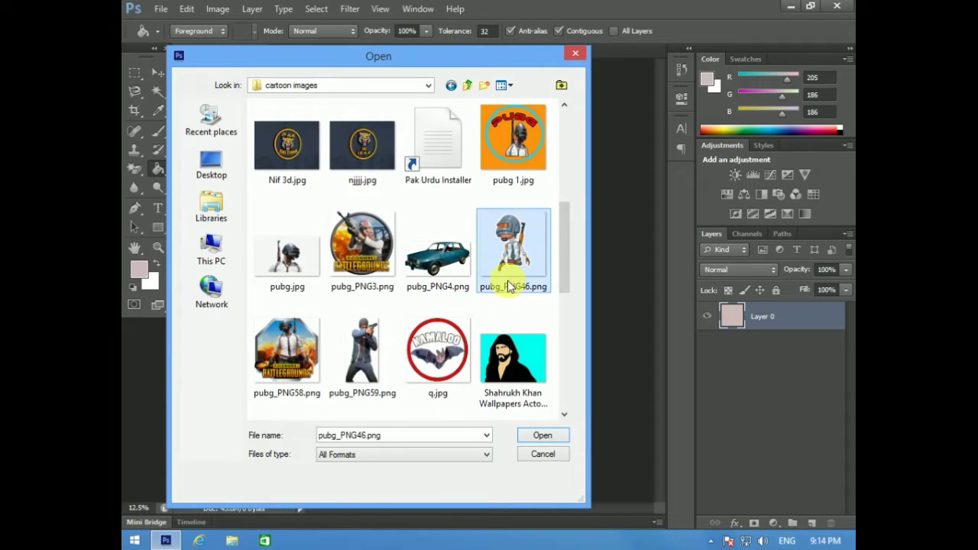
pyautogui.click(539, 435)
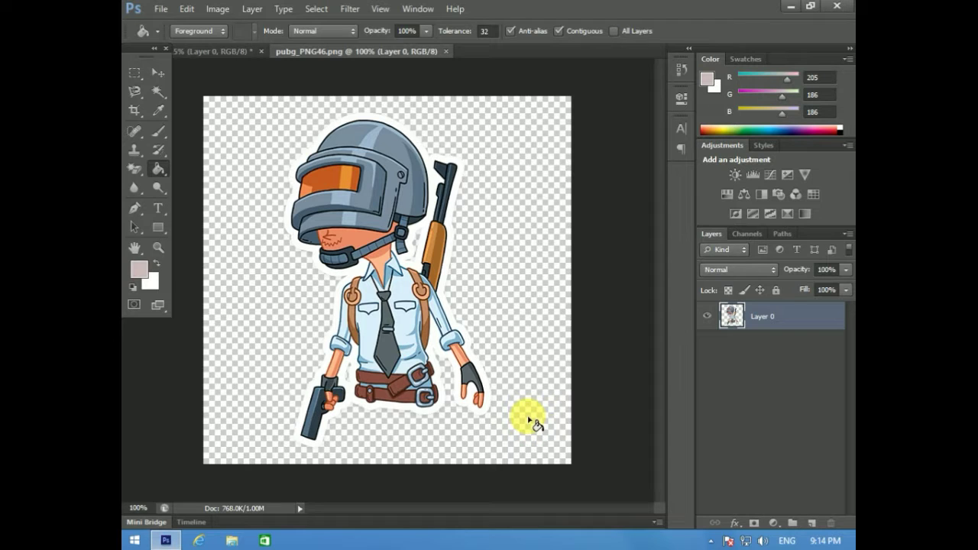
# - Set the foreground colour to pure black
pyautogui.click(159, 71)
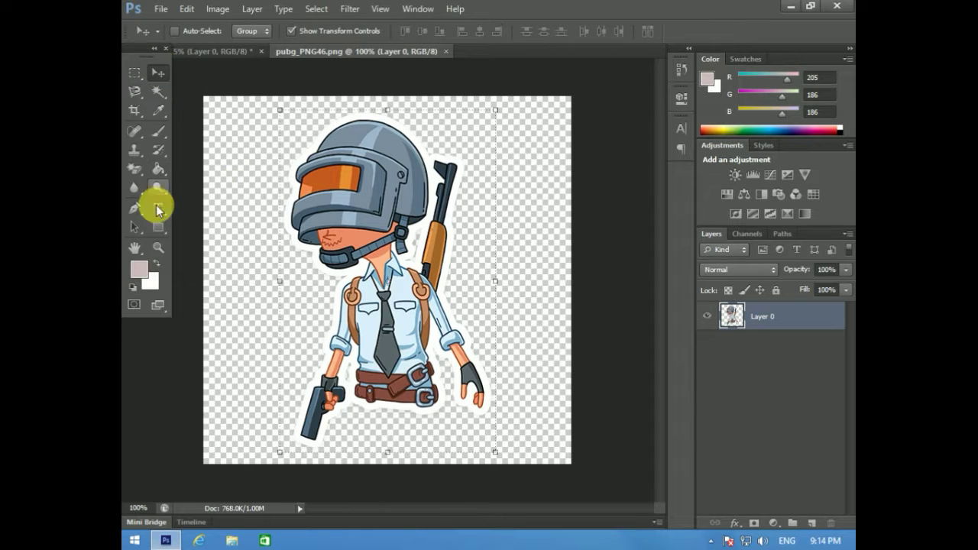
pyautogui.click(135, 269)
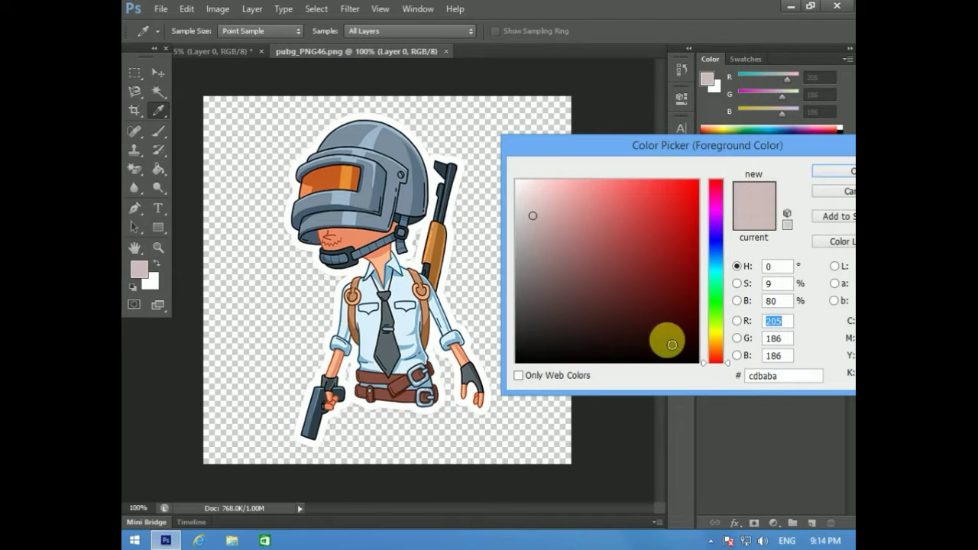
pyautogui.moveTo(665, 339); pyautogui.dragTo(737, 403)
pyautogui.click(839, 171)
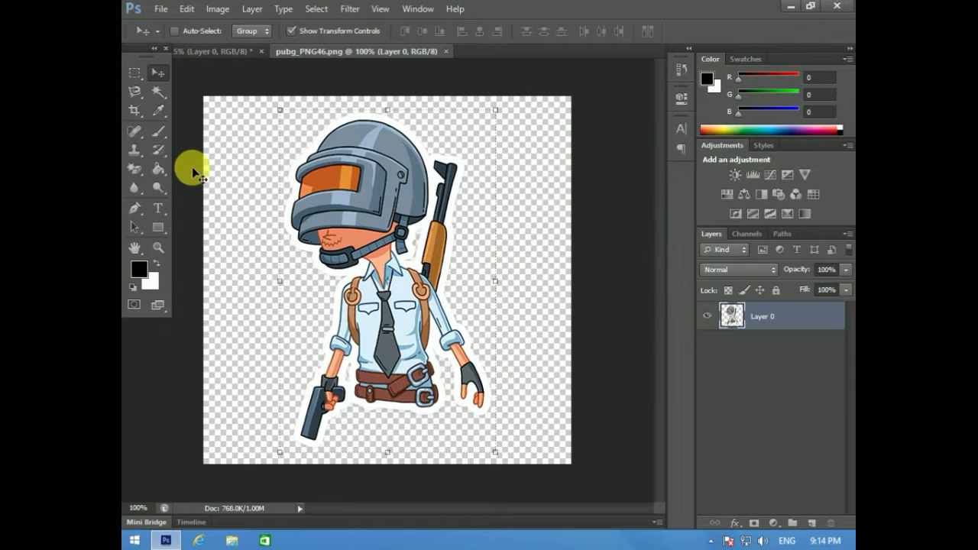
# - Paint-bucket fill the character's white sticker outline with black
pyautogui.click(159, 169)
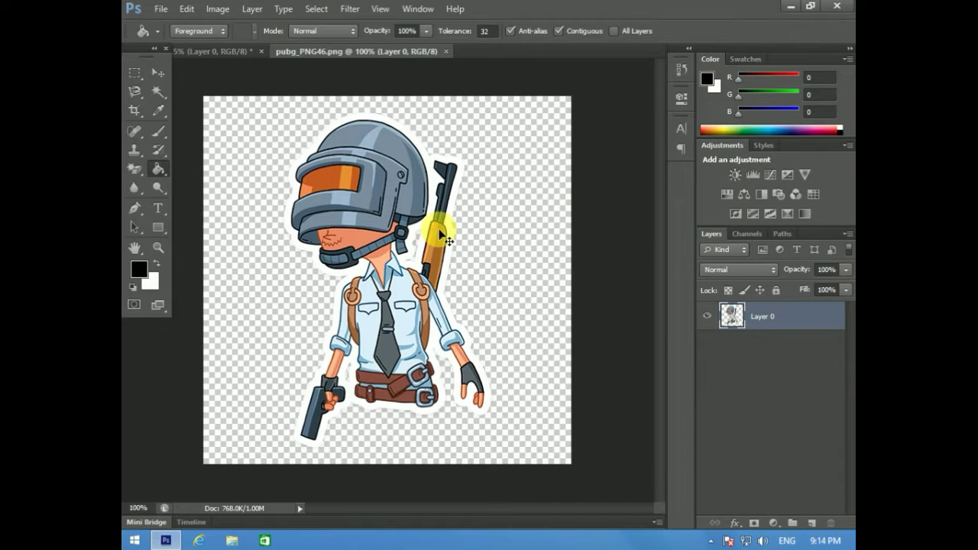
pyautogui.hotkey('ctrl', '+')
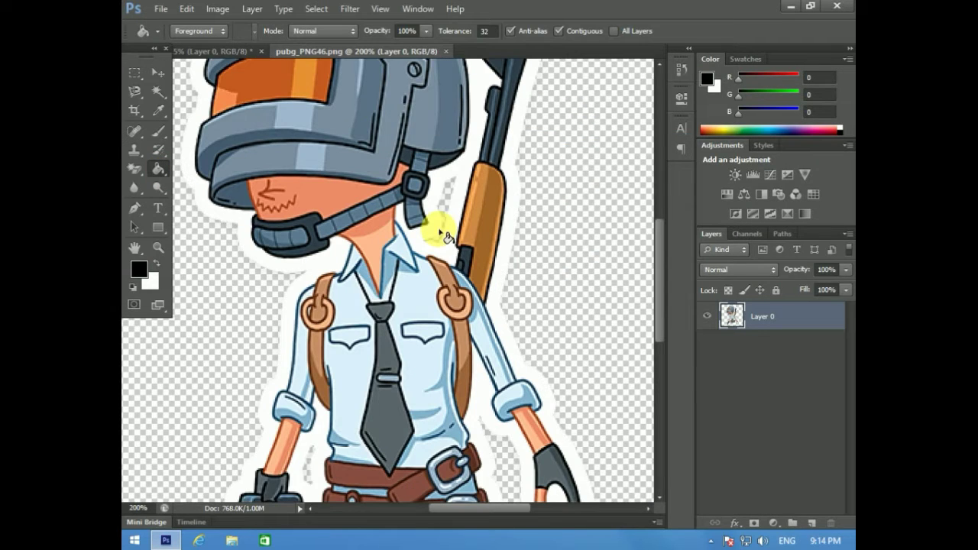
pyautogui.click(456, 221)
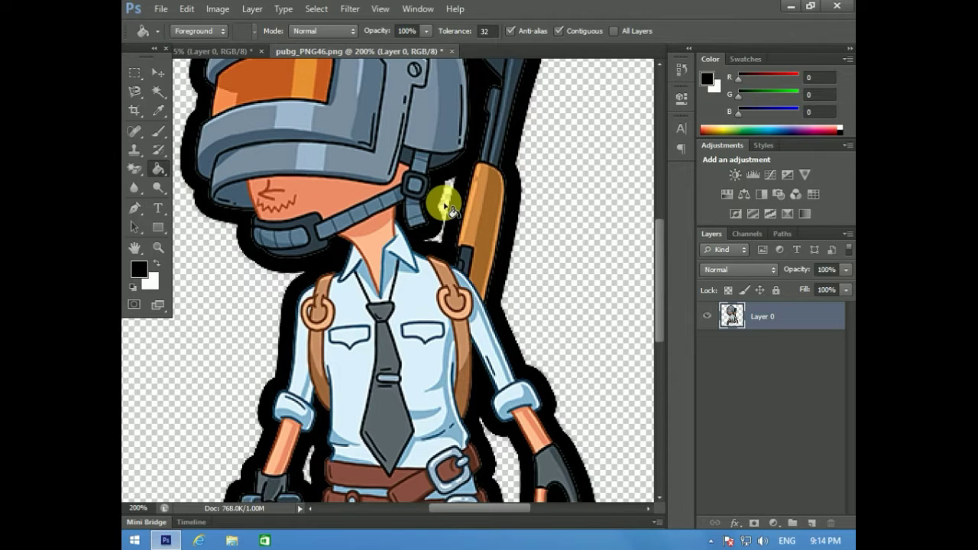
pyautogui.hotkey('ctrl', '-')
pyautogui.hotkey('ctrl', '-')
pyautogui.hotkey('ctrl', '-')
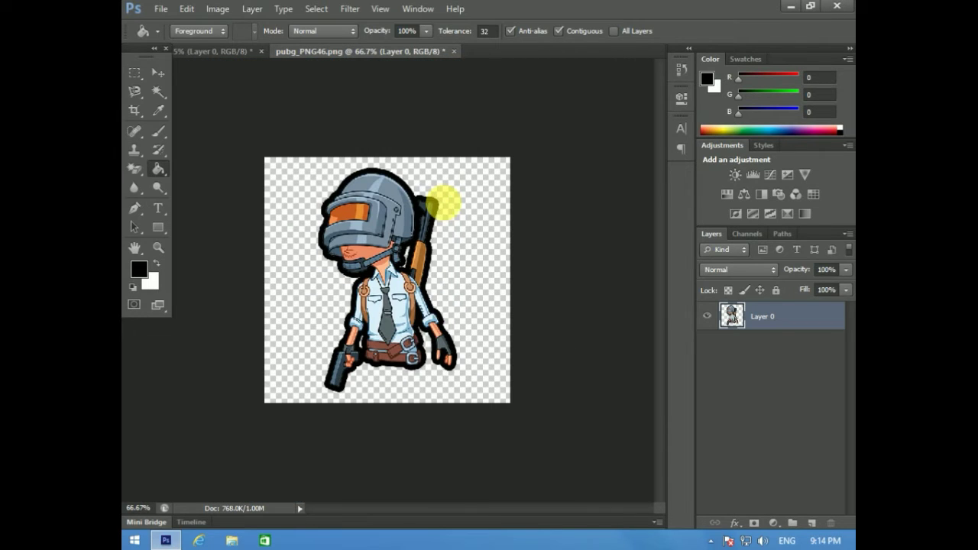
pyautogui.hotkey('ctrl', '-')
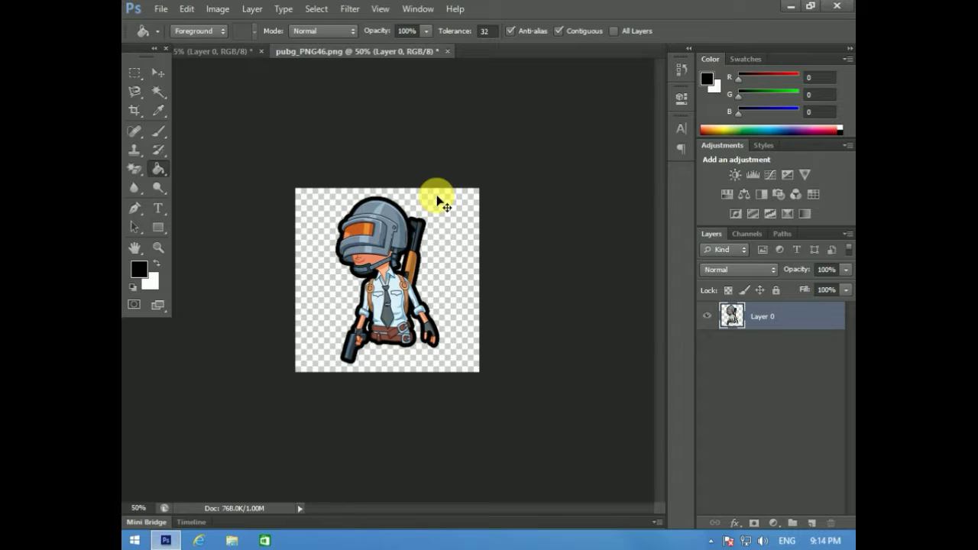
pyautogui.hotkey('ctrl', '+')
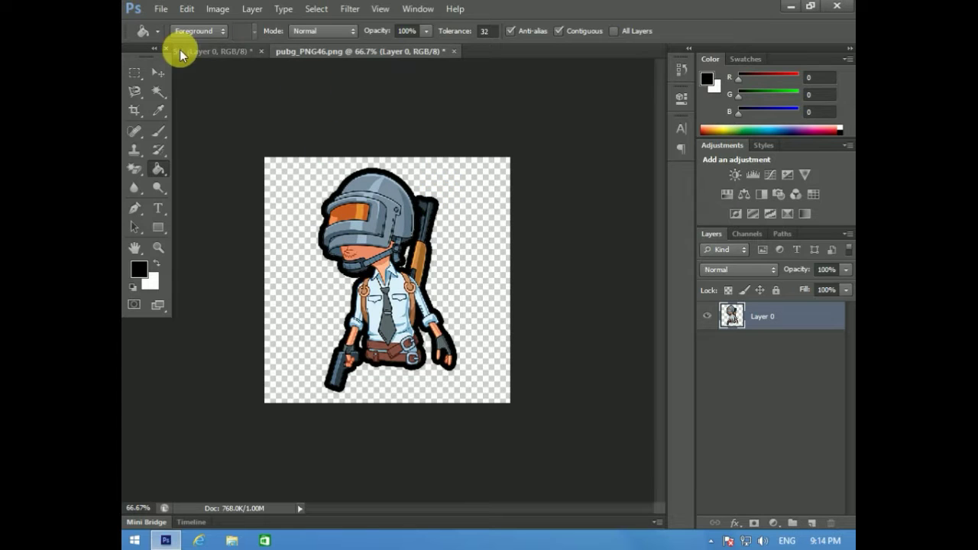
pyautogui.click(156, 73)
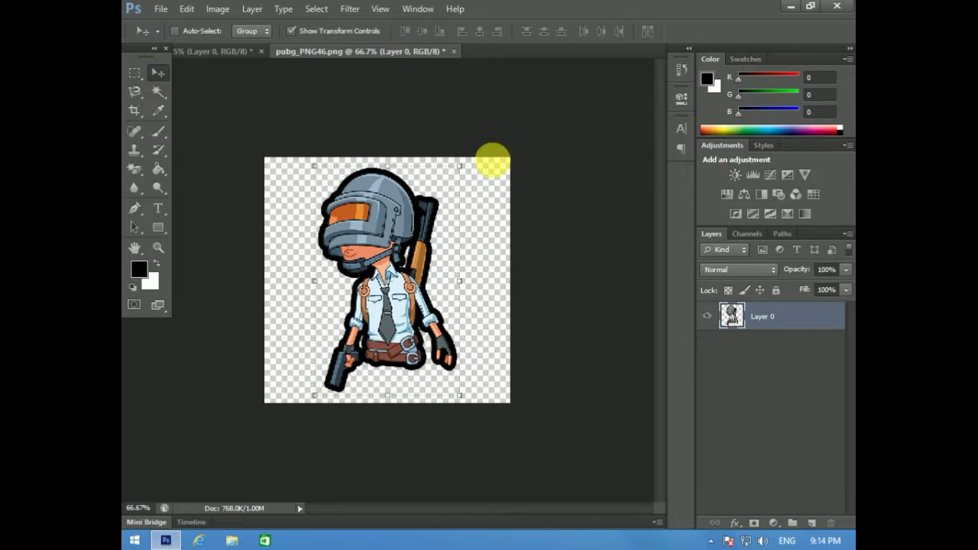
# - Switch to the Custom Shape tool and scroll the shape picker to the circle outlines
pyautogui.moveTo(160, 231); pyautogui.dragTo(203, 286)
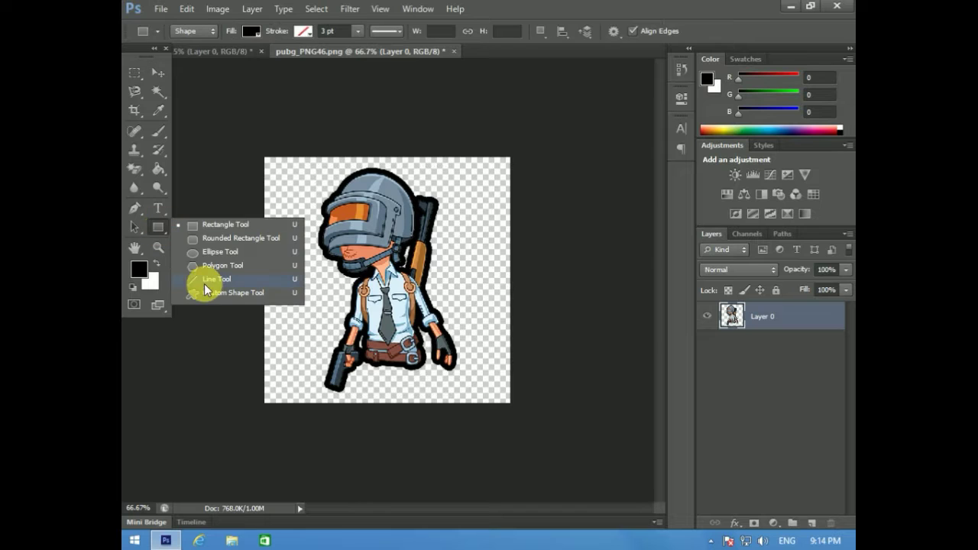
pyautogui.click(206, 287)
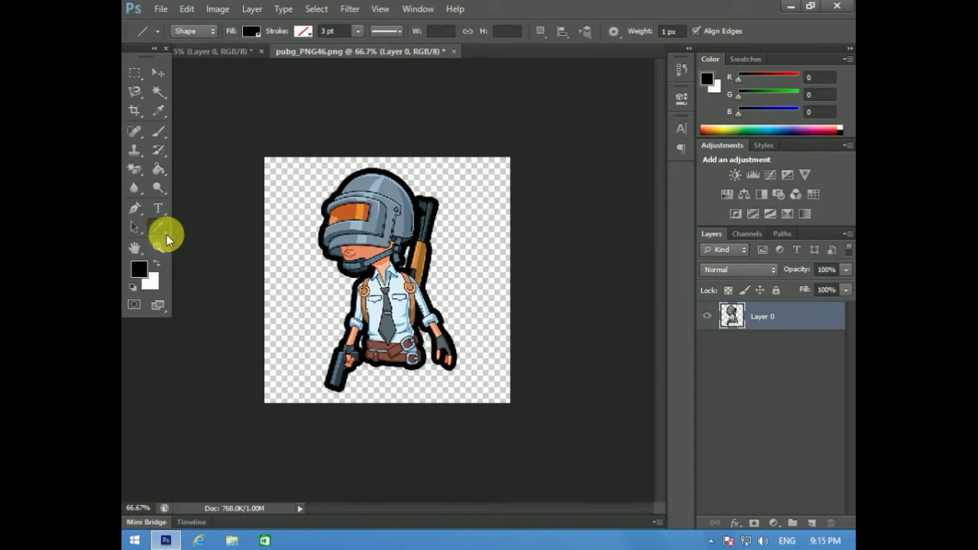
pyautogui.moveTo(159, 233); pyautogui.dragTo(193, 290)
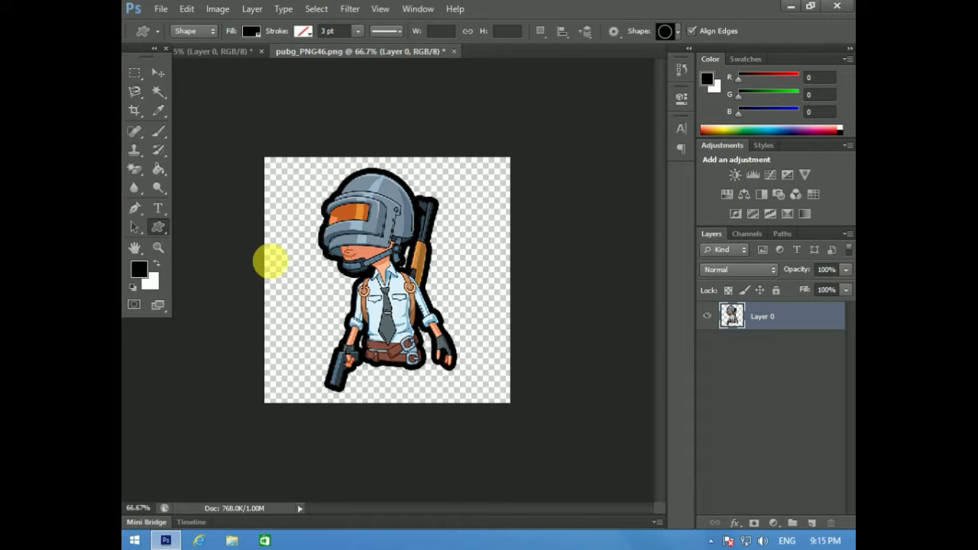
pyautogui.click(673, 32)
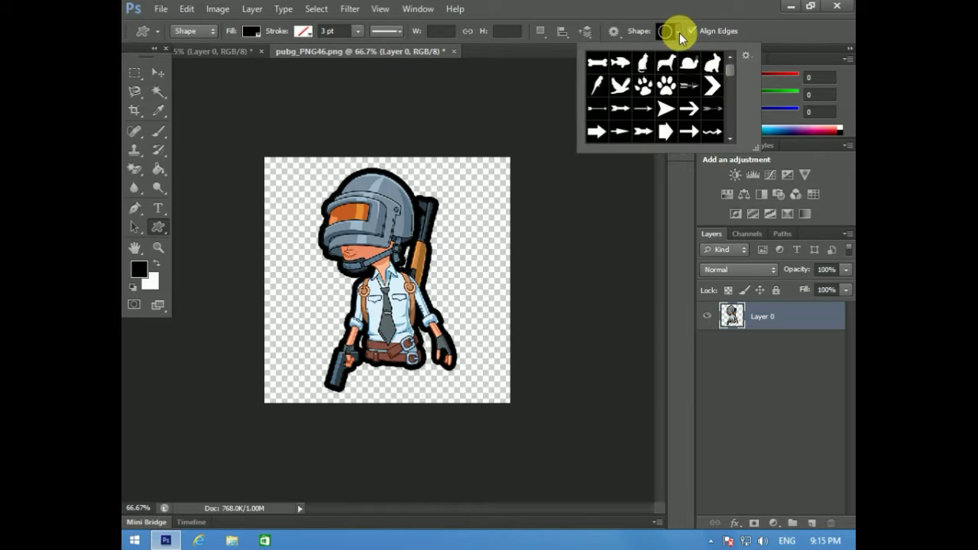
pyautogui.scroll(-2, 723, 103)
pyautogui.scroll(-2, 722, 104)
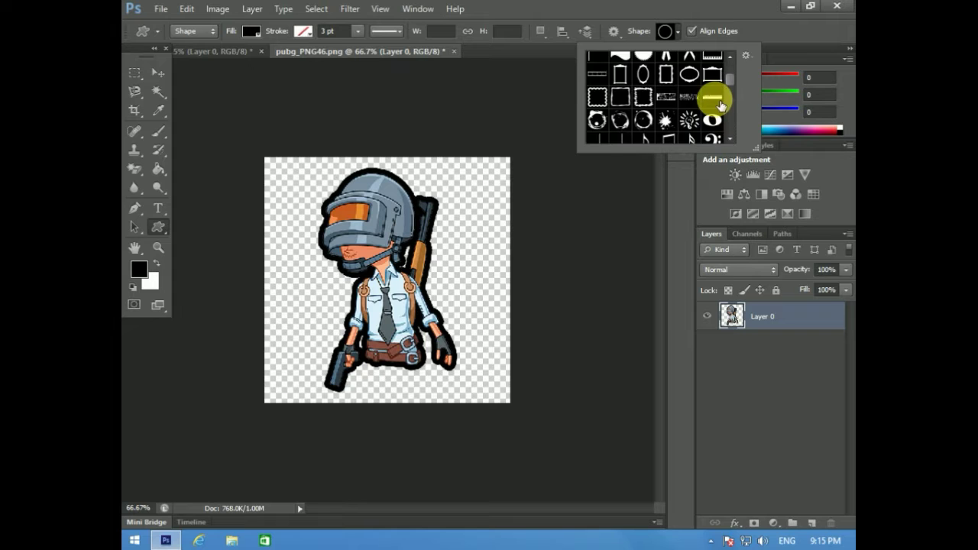
pyautogui.scroll(-2, 721, 104)
pyautogui.scroll(-2, 718, 104)
pyautogui.scroll(-2, 712, 96)
pyautogui.scroll(-2, 712, 96)
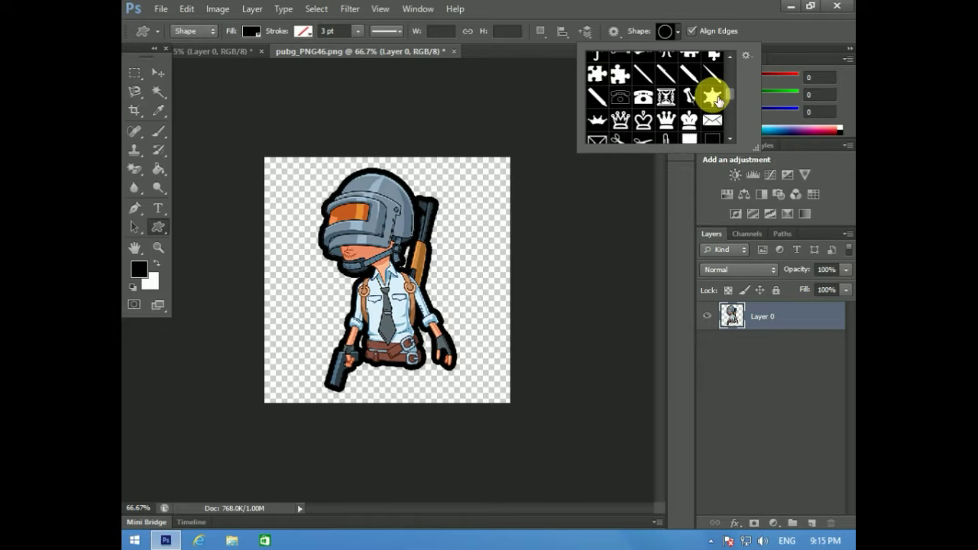
pyautogui.scroll(-2, 712, 98)
pyautogui.scroll(-2, 712, 95)
pyautogui.scroll(-2, 712, 94)
pyautogui.scroll(-2, 712, 94)
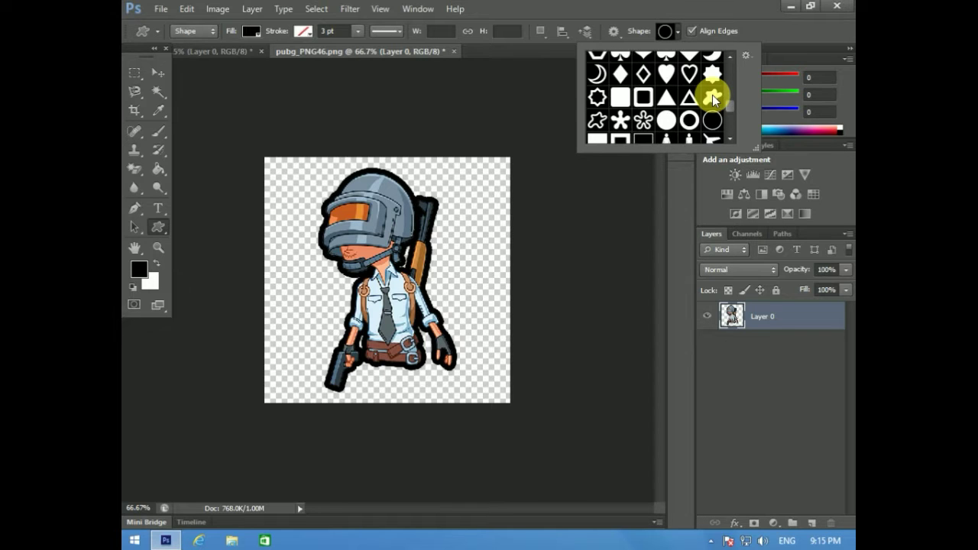
pyautogui.scroll(-2, 712, 95)
# - Pick the thin circle outline shape and nudge the character slightly right and down
pyautogui.click(712, 87)
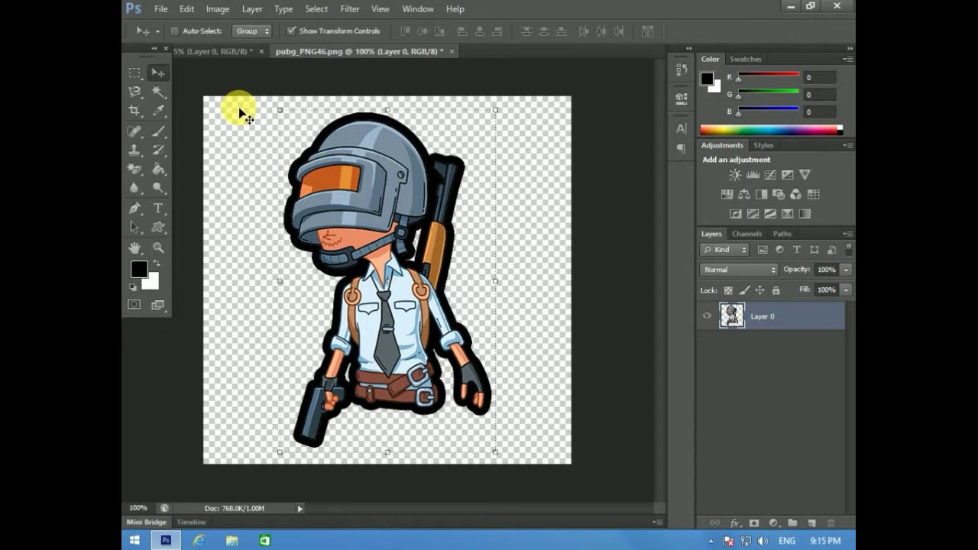
pyautogui.moveTo(239, 113); pyautogui.dragTo(247, 124)
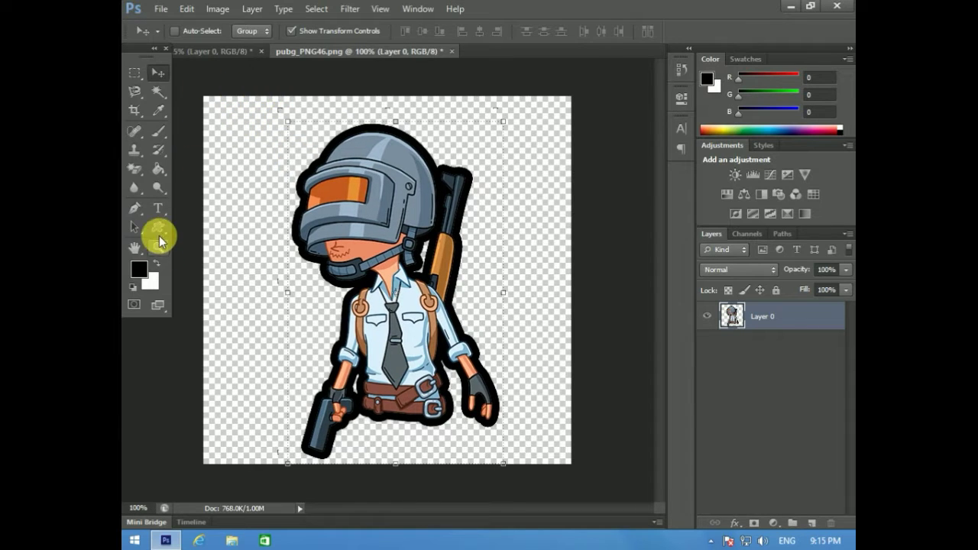
pyautogui.click(158, 226)
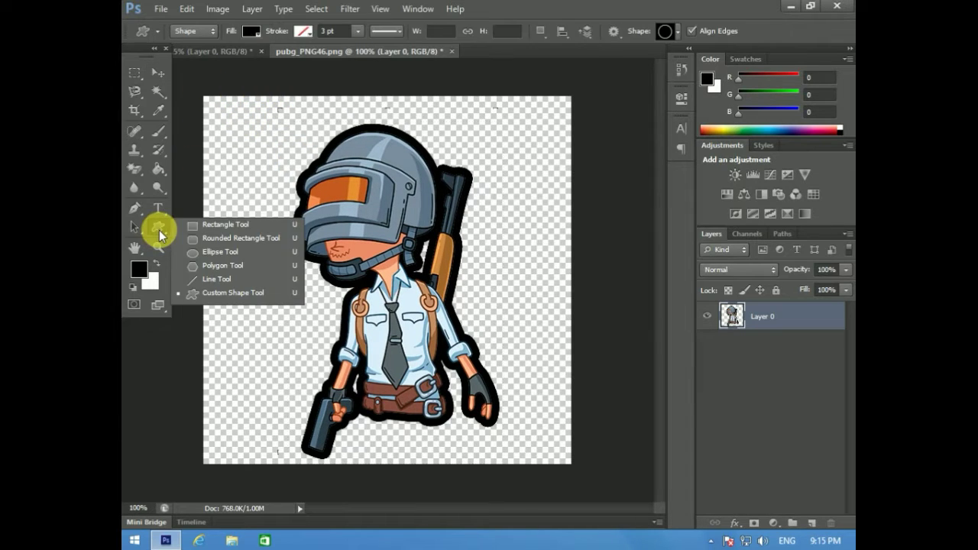
# - Drag a thick black oval ring around the soldier and reselect the character's layer
pyautogui.click(197, 293)
pyautogui.moveTo(240, 104); pyautogui.dragTo(540, 479)
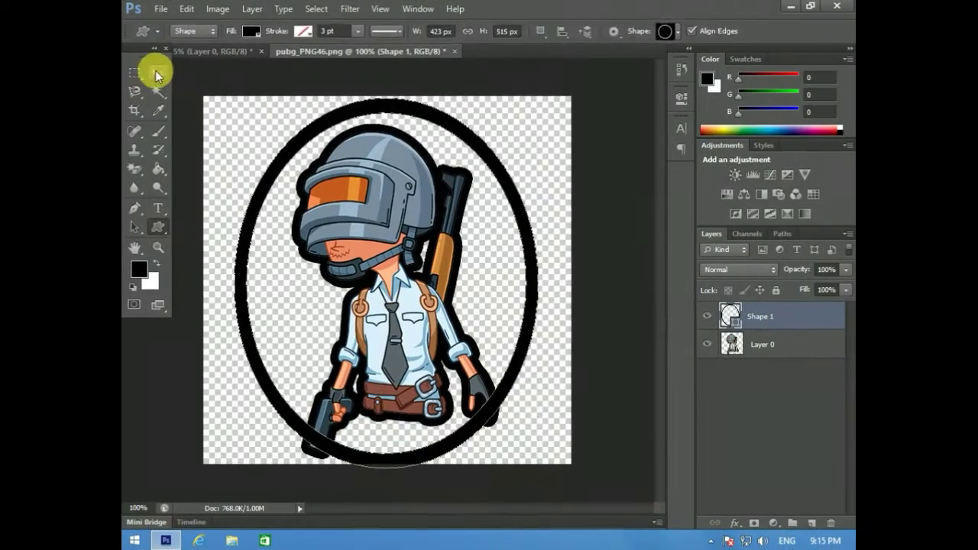
pyautogui.click(156, 74)
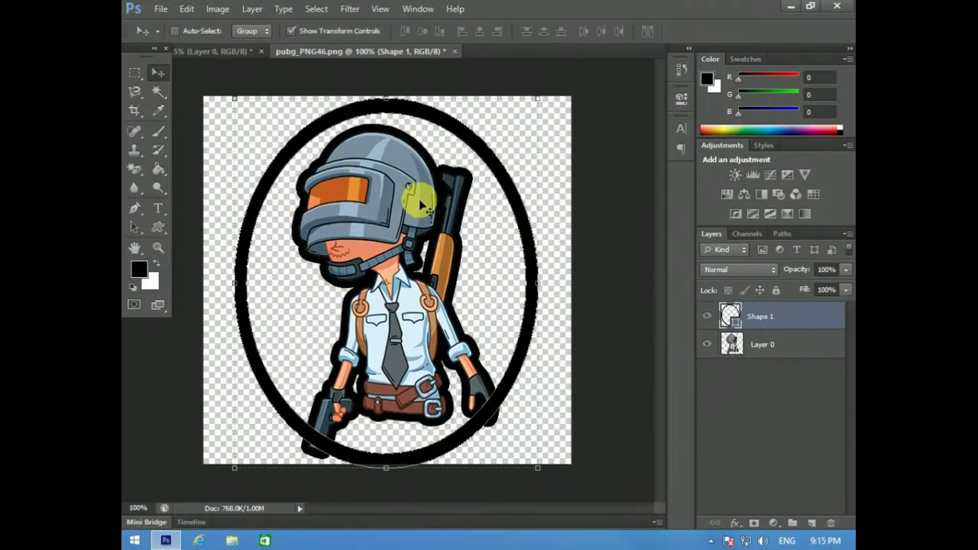
pyautogui.hotkey('ctrl', '-')
pyautogui.hotkey('ctrl', '-')
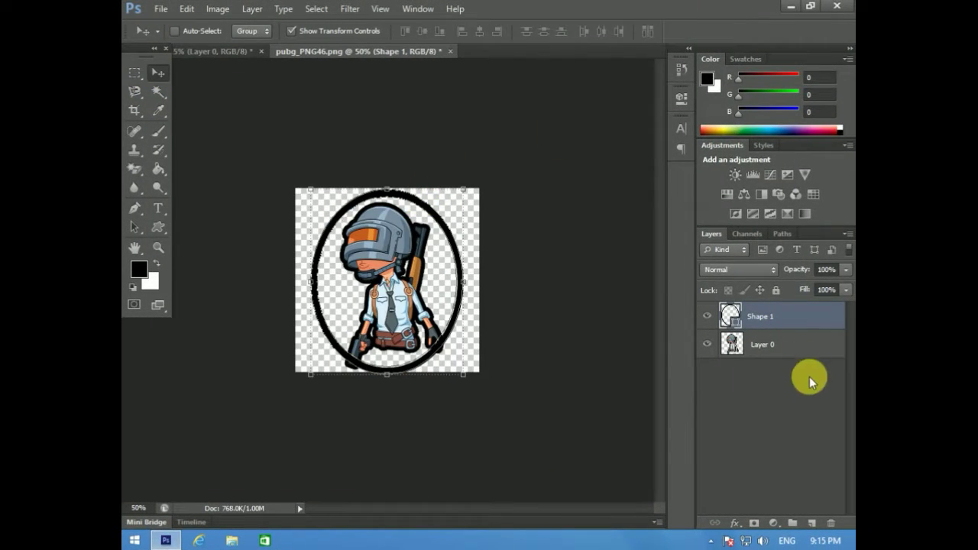
pyautogui.click(726, 353)
pyautogui.hotkey('ctrl', '+')
pyautogui.hotkey('ctrl', '+')
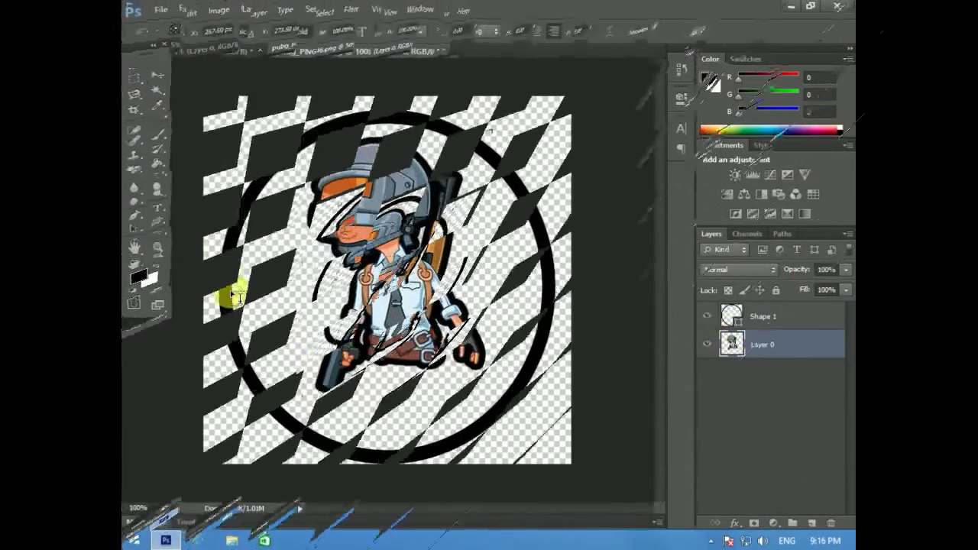
# - Type 'TK TECHNICAL' in bold black 60 pt text near the character's hands
pyautogui.press('t')
pyautogui.click(359, 400)
pyautogui.write('TK TEC')
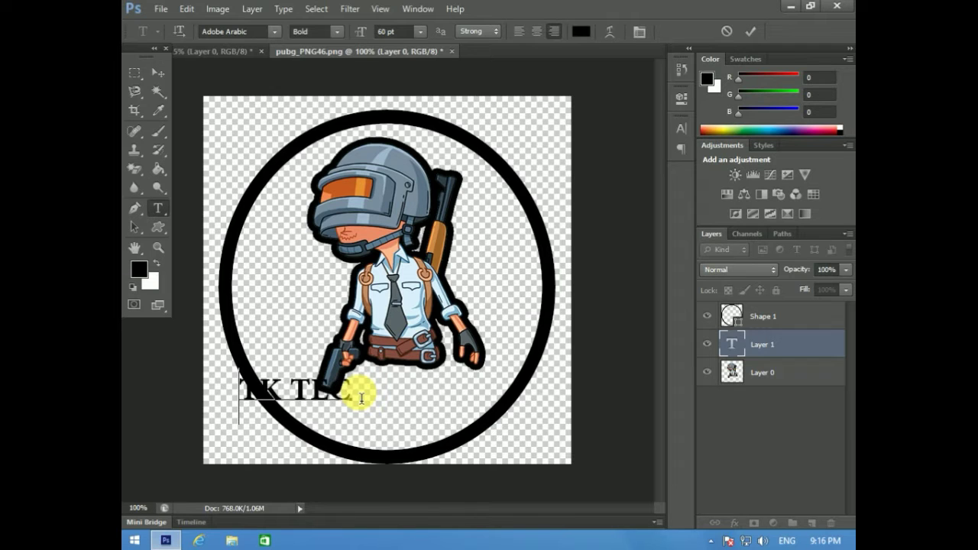
pyautogui.write('H')
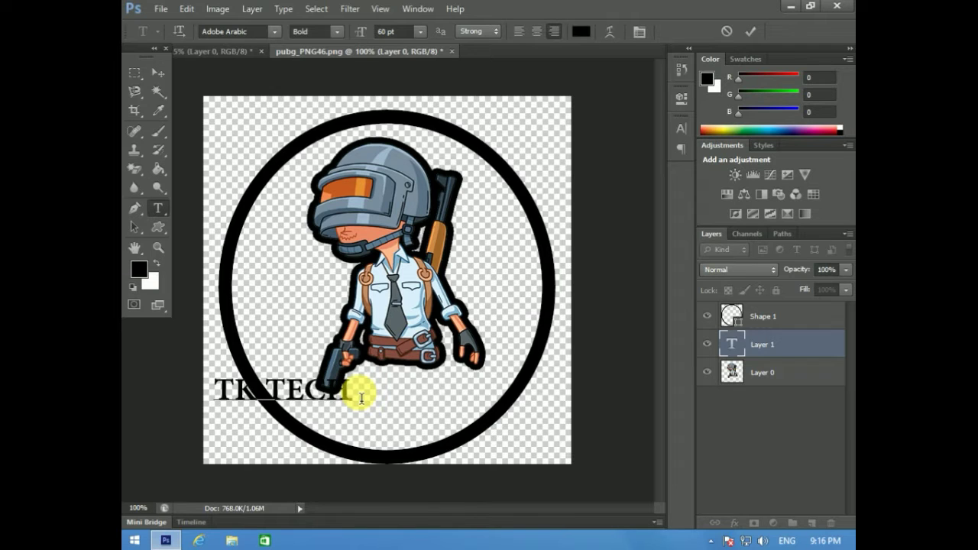
pyautogui.write('NICAL')
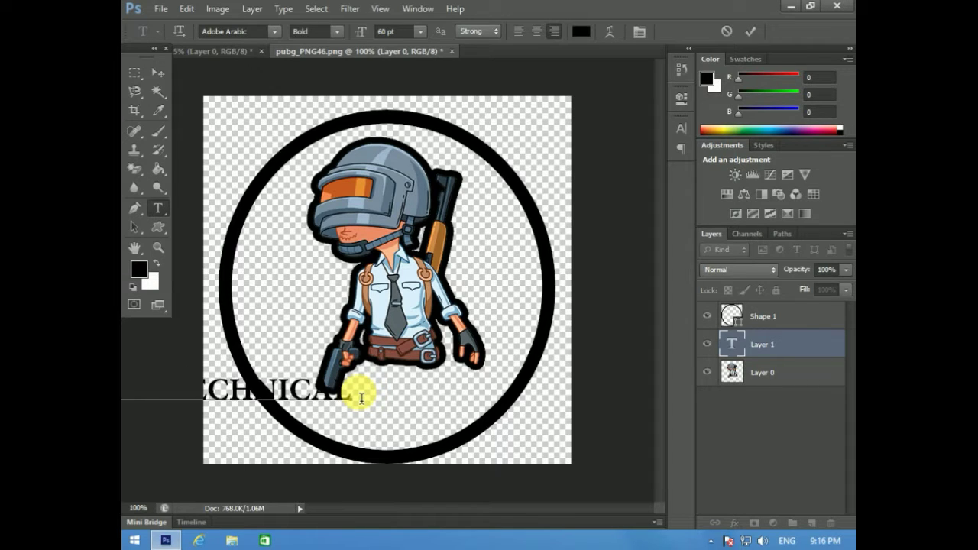
# - Centre the TK TECHNICAL text below the soldier and scale it down to about 49.65 pt
pyautogui.click(157, 72)
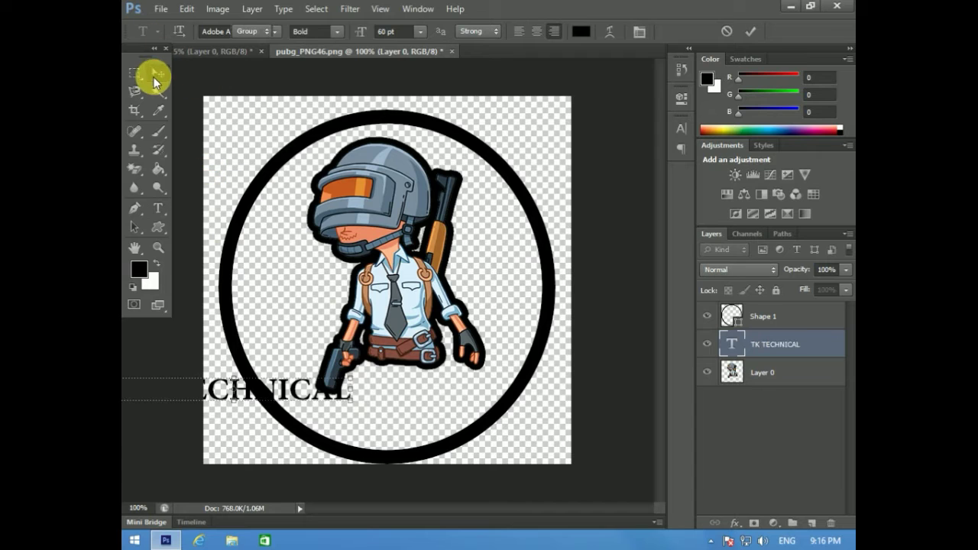
pyautogui.moveTo(275, 393)
pyautogui.mouseDown()
pyautogui.moveTo(451, 391)
pyautogui.moveTo(433, 402)
pyautogui.moveTo(428, 393)
pyautogui.moveTo(447, 389)
pyautogui.moveTo(489, 398)
pyautogui.mouseUp()
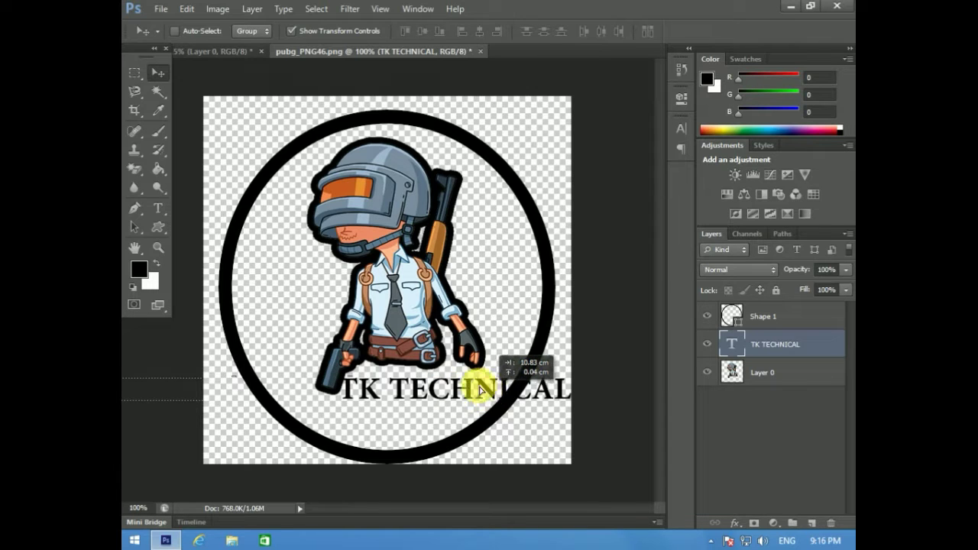
pyautogui.moveTo(479, 391); pyautogui.dragTo(419, 379)
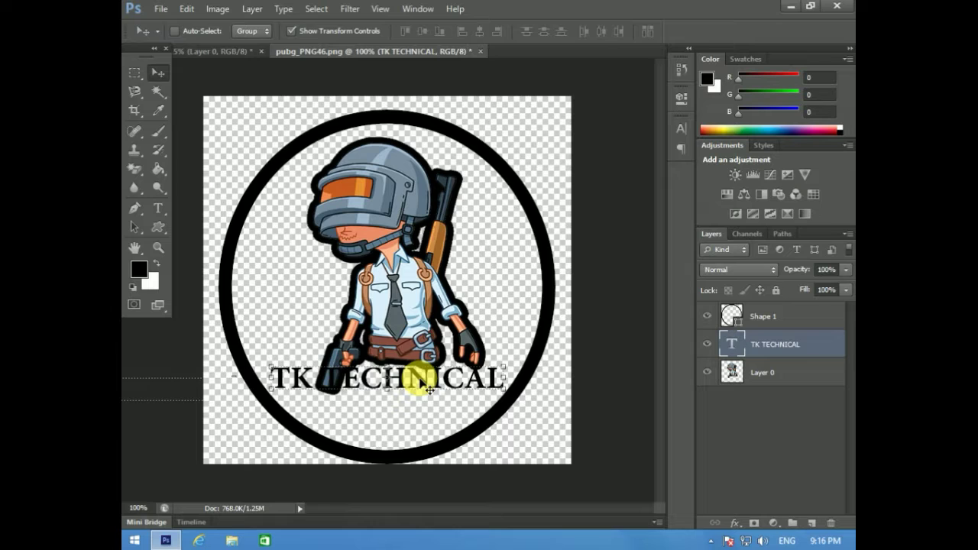
pyautogui.hotkey('ctrl', 't')
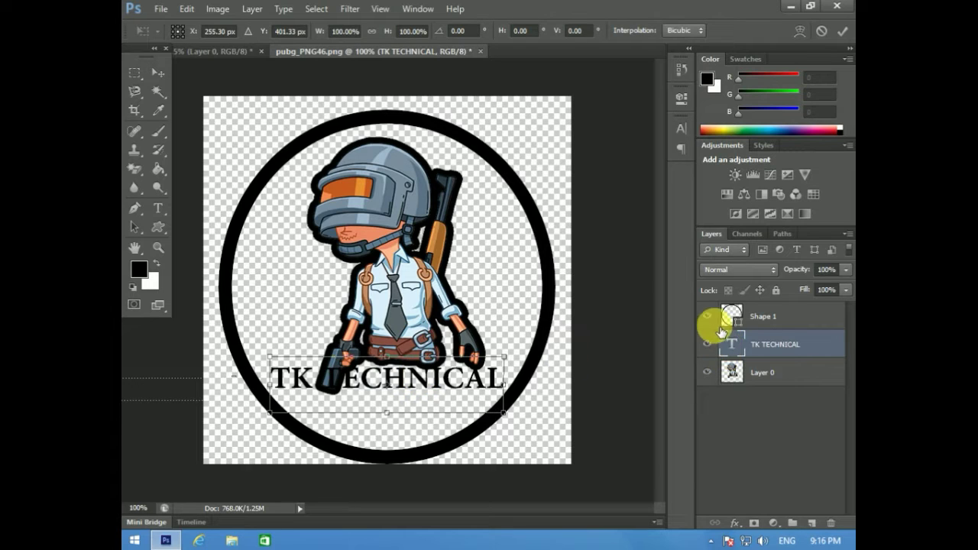
pyautogui.moveTo(506, 415); pyautogui.dragTo(466, 404)
pyautogui.press('Return')
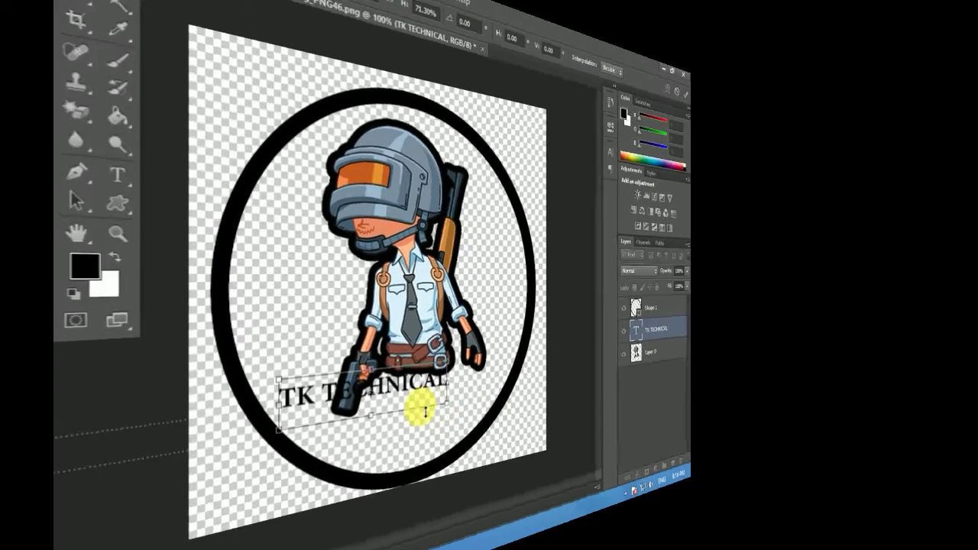
pyautogui.keyDown('ctrl'); pyautogui.click(731, 344); pyautogui.keyUp('ctrl')
pyautogui.doubleClick(746, 351)
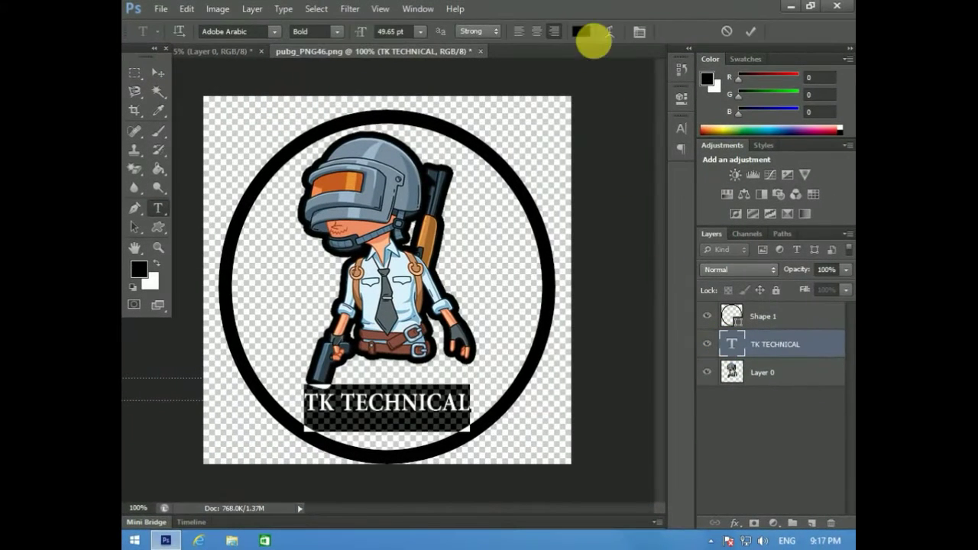
# - Warp the TK TECHNICAL text with the Arc style at +50 bend
pyautogui.click(608, 33)
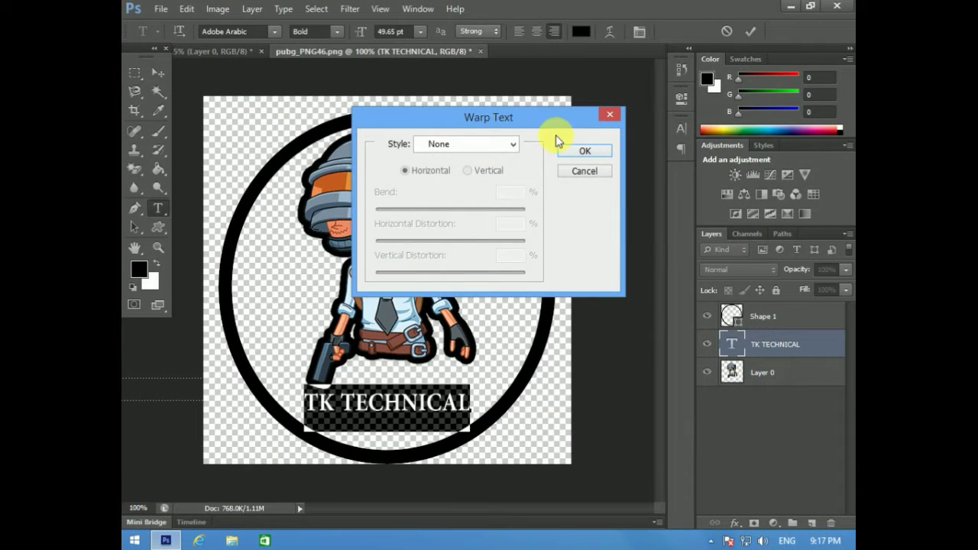
pyautogui.click(490, 143)
pyautogui.click(458, 189)
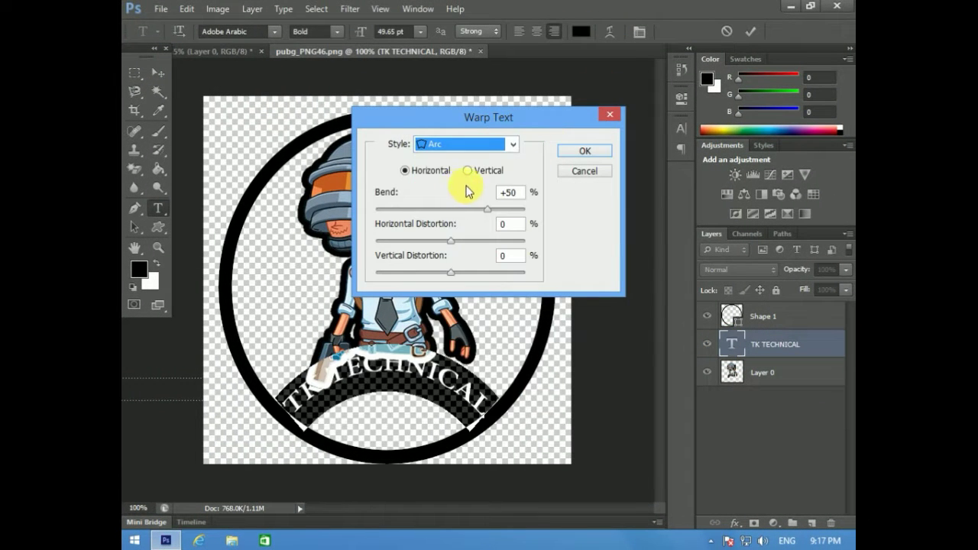
pyautogui.click(583, 150)
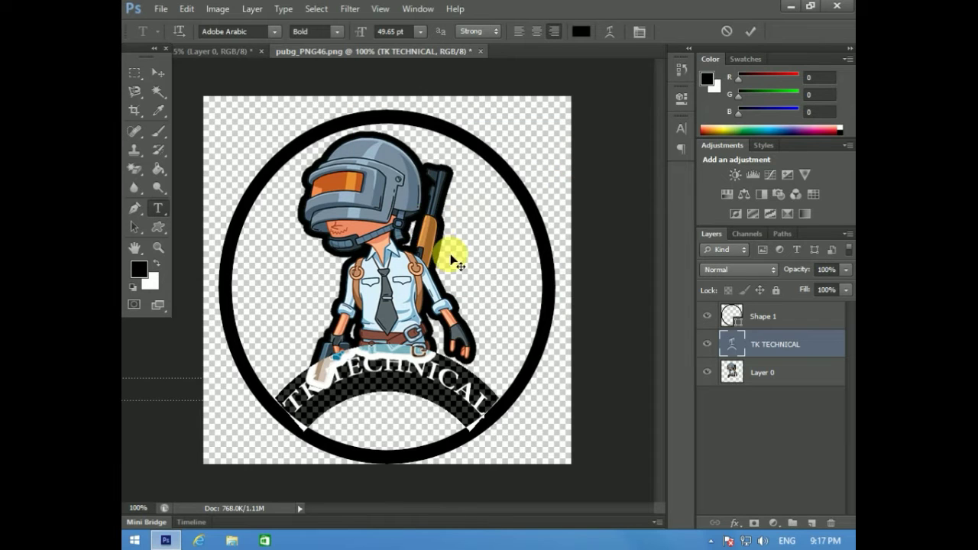
pyautogui.click(736, 372)
# - Place the arched text above the helmet and nudge the soldier slightly up-left beneath it
pyautogui.press('v')
pyautogui.moveTo(346, 220)
pyautogui.mouseDown()
pyautogui.moveTo(353, 272)
pyautogui.moveTo(399, 285)
pyautogui.mouseUp()
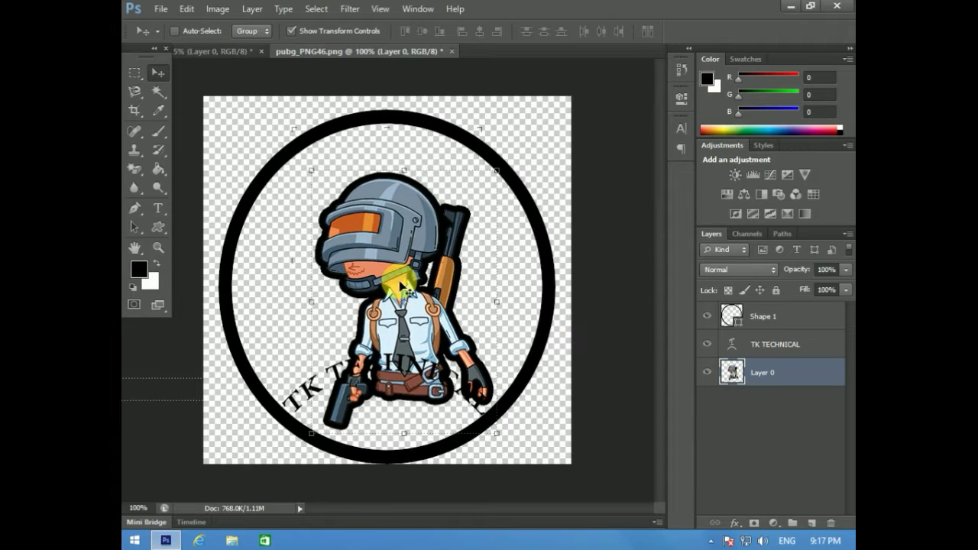
pyautogui.click(740, 347)
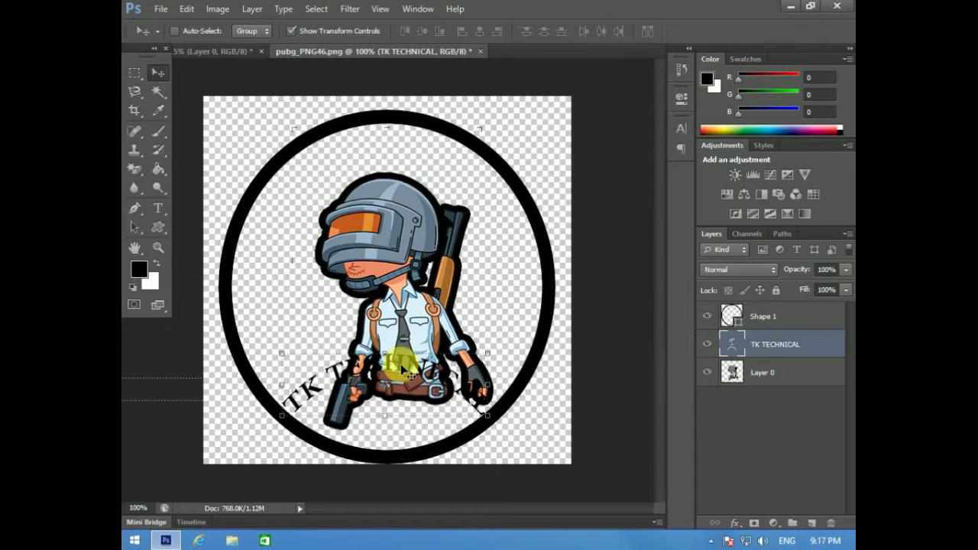
pyautogui.moveTo(404, 375); pyautogui.dragTo(398, 158)
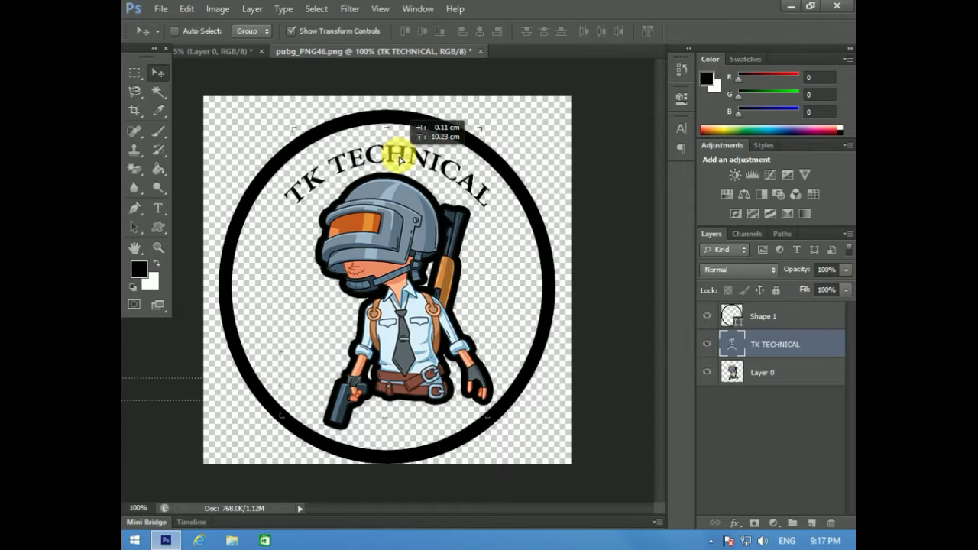
pyautogui.moveTo(398, 159); pyautogui.dragTo(399, 162)
pyautogui.click(733, 380)
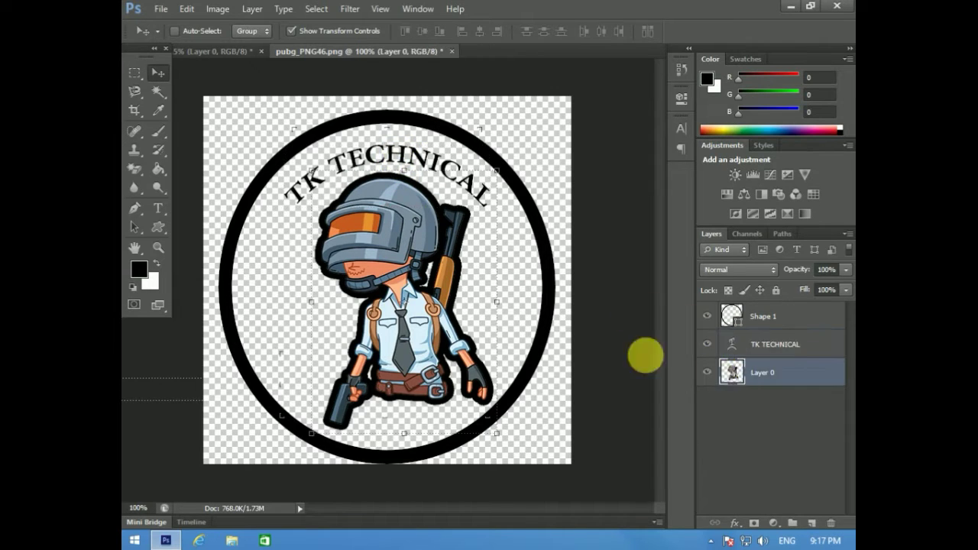
pyautogui.moveTo(409, 336); pyautogui.dragTo(405, 323)
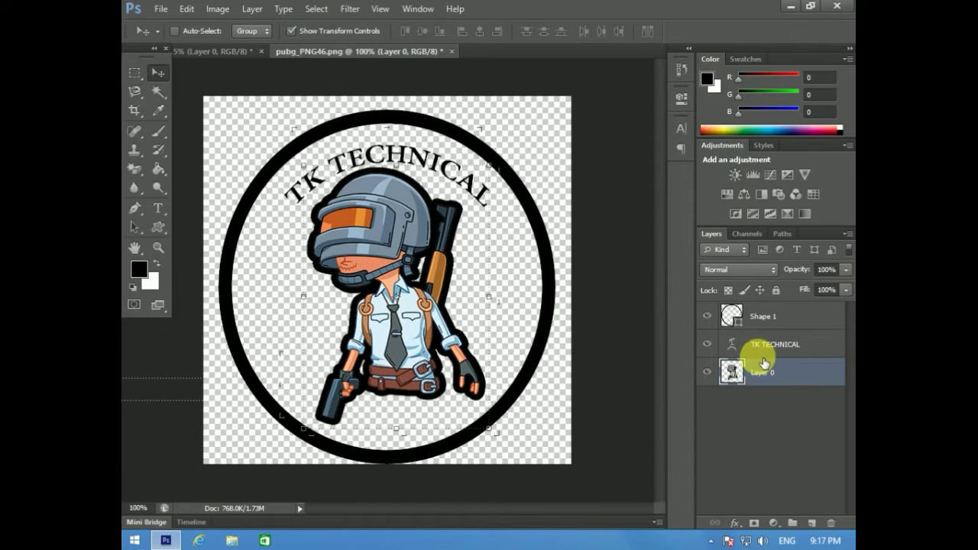
pyautogui.doubleClick(731, 345)
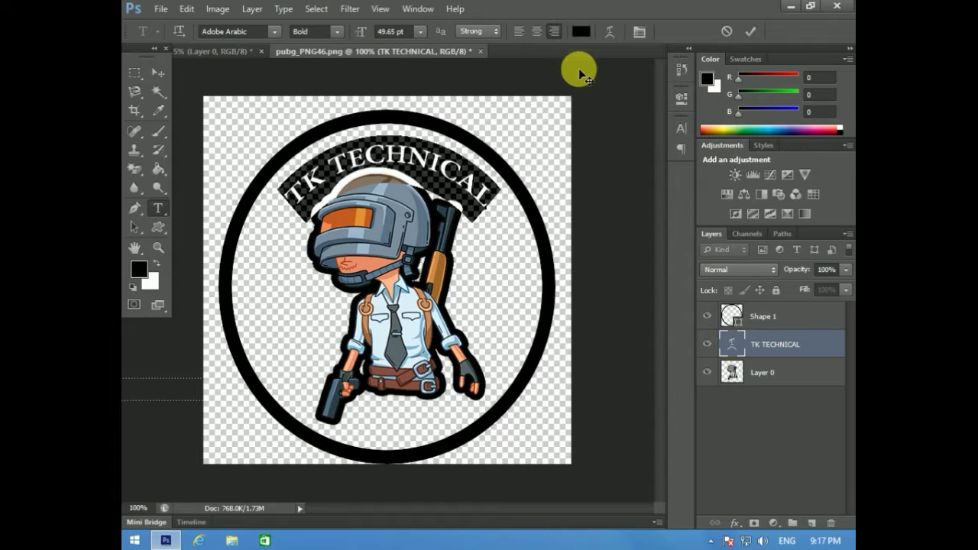
# - Recolour the TK TECHNICAL text to bright green #6edb15 and commit it
pyautogui.click(581, 31)
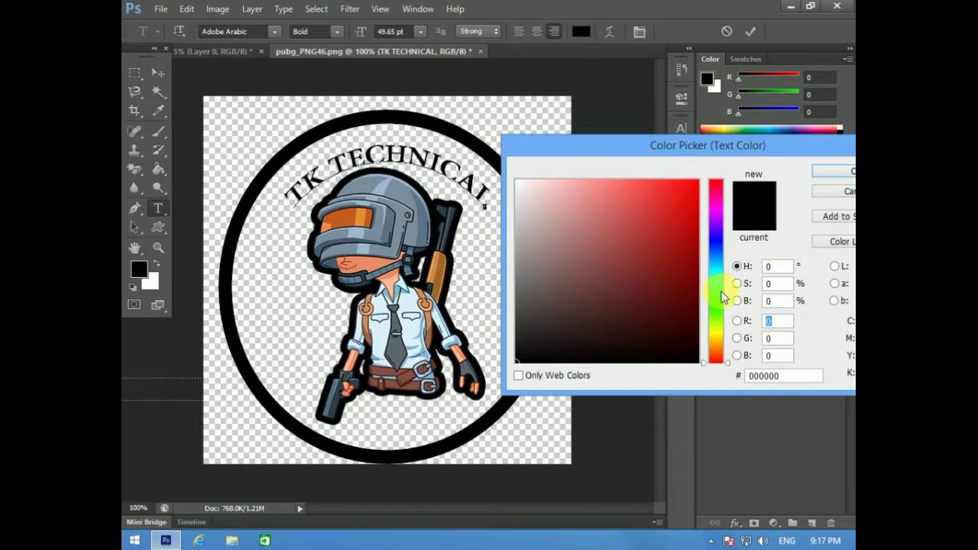
pyautogui.moveTo(720, 308); pyautogui.dragTo(720, 316)
pyautogui.click(683, 195)
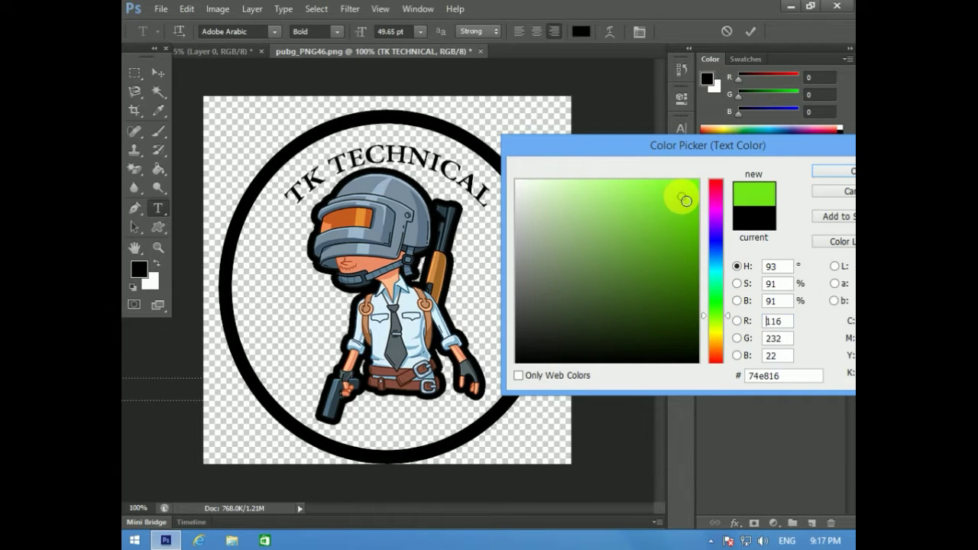
pyautogui.click(676, 259)
pyautogui.moveTo(680, 271); pyautogui.dragTo(681, 206)
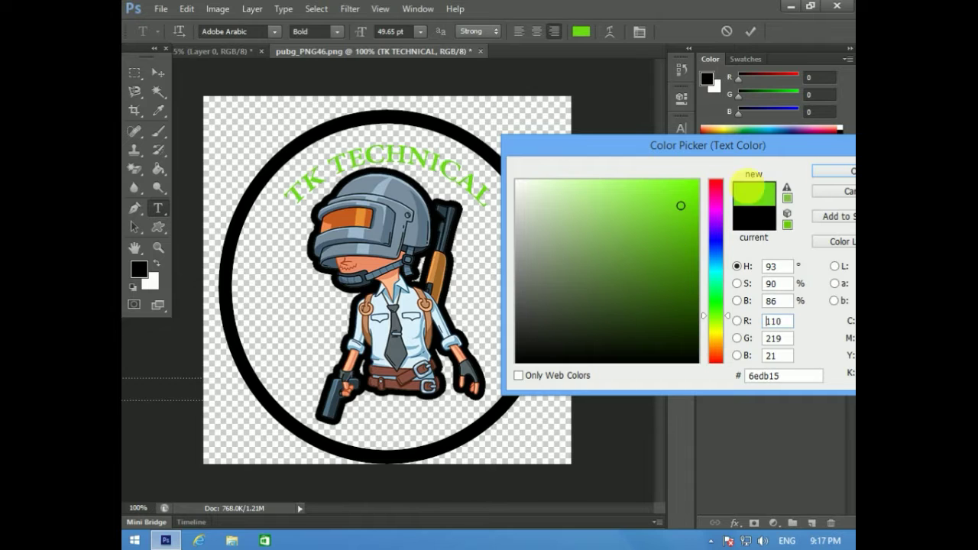
pyautogui.click(850, 175)
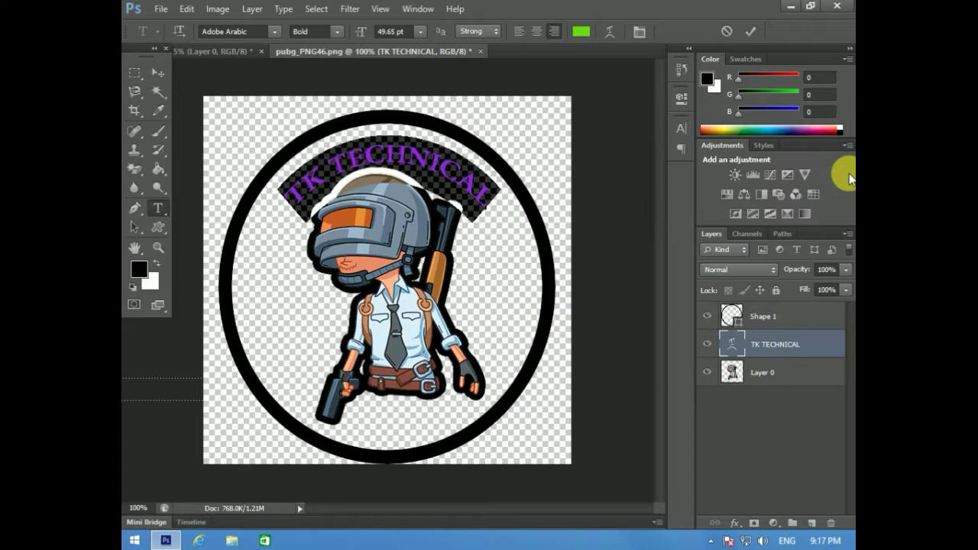
pyautogui.click(831, 348)
# - Add a thin black Stroke outline to the TK TECHNICAL text layer through Layer Style
pyautogui.doubleClick(831, 347)
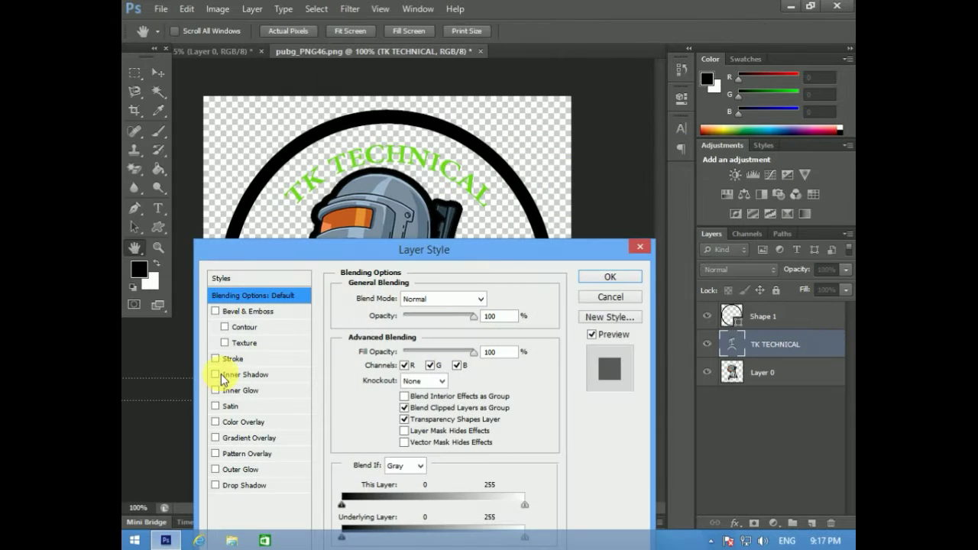
pyautogui.click(217, 359)
pyautogui.click(255, 364)
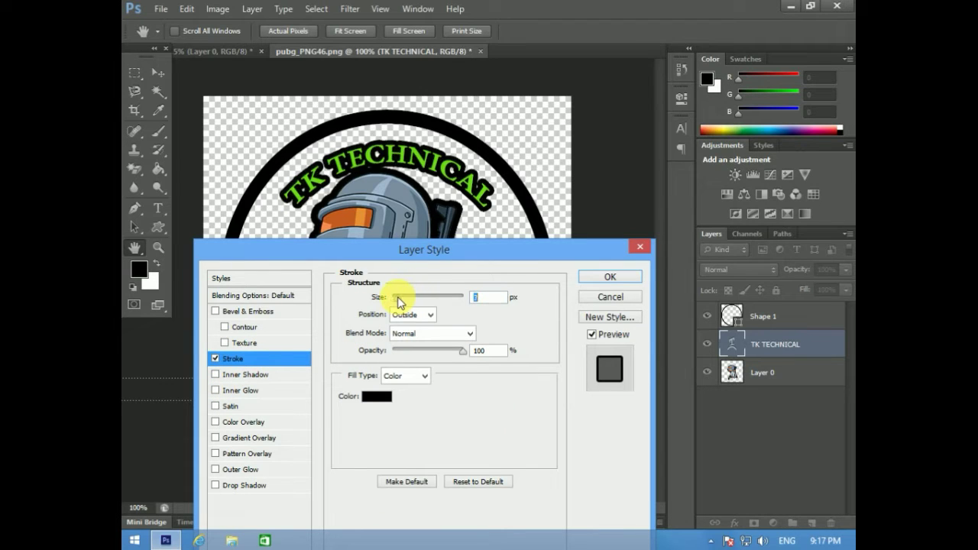
pyautogui.moveTo(395, 303); pyautogui.dragTo(399, 303)
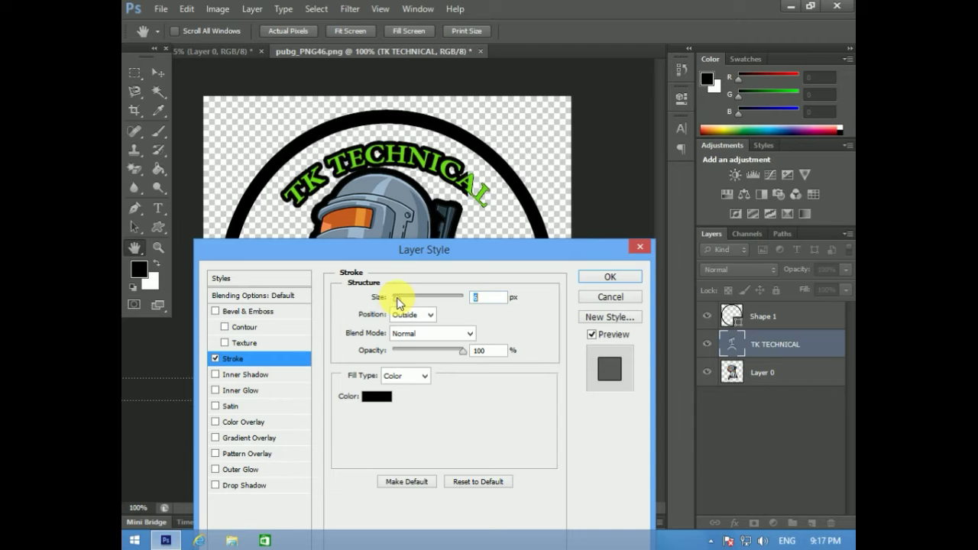
pyautogui.click(594, 280)
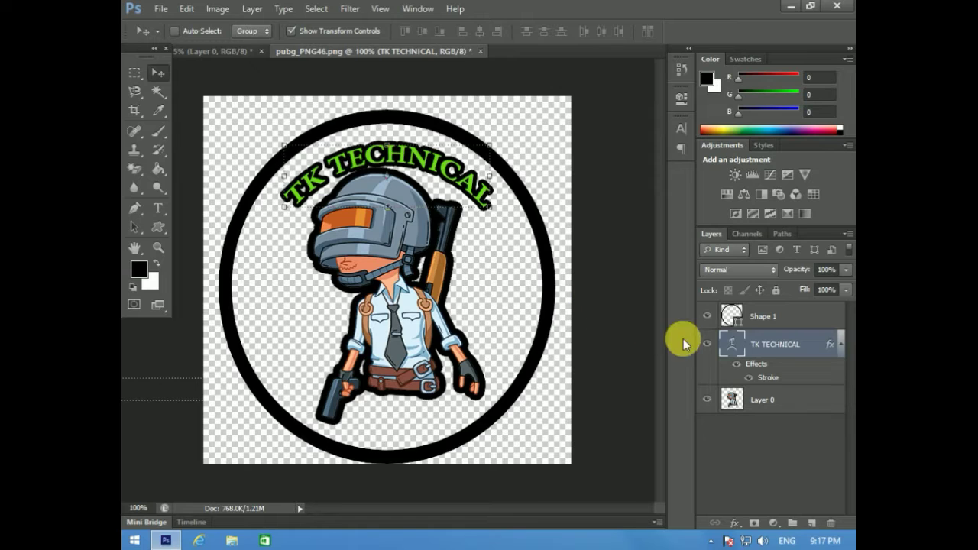
# - Merge the TK TECHNICAL text and the Shape 1 ring down into Layer 0
pyautogui.hotkey('ctrl', 'e')
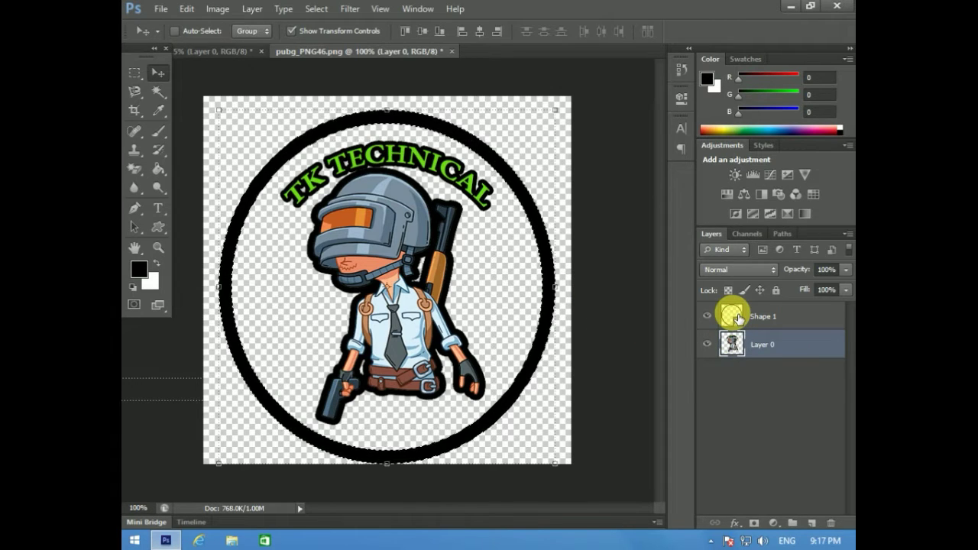
pyautogui.click(738, 317)
pyautogui.hotkey('ctrl', 'e')
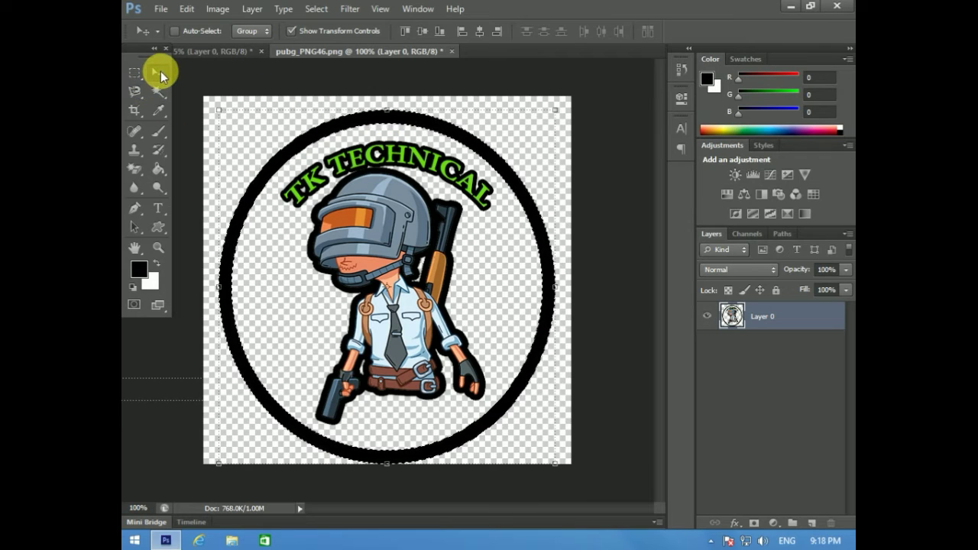
pyautogui.hotkey('ctrl', 'o')
# - Open tk.psd from WASIF (E:) > 3d logo 1st > 3D MOCK UP > 2
pyautogui.click(211, 248)
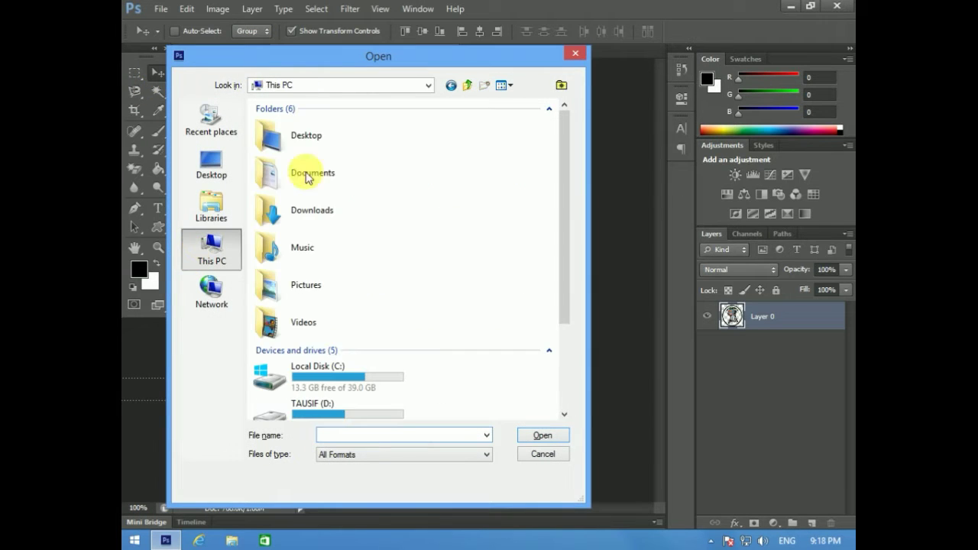
pyautogui.scroll(-3, 556, 198)
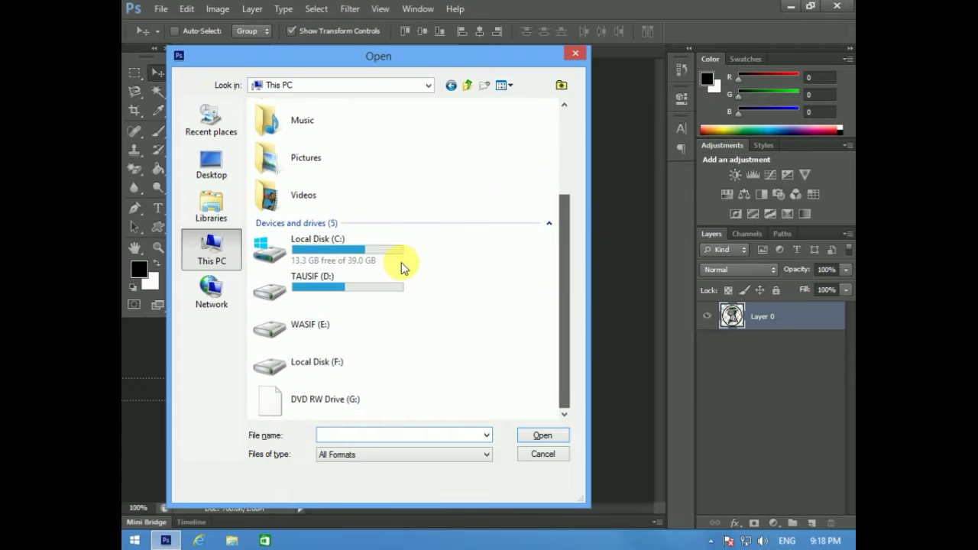
pyautogui.click(327, 330)
pyautogui.doubleClick(327, 330)
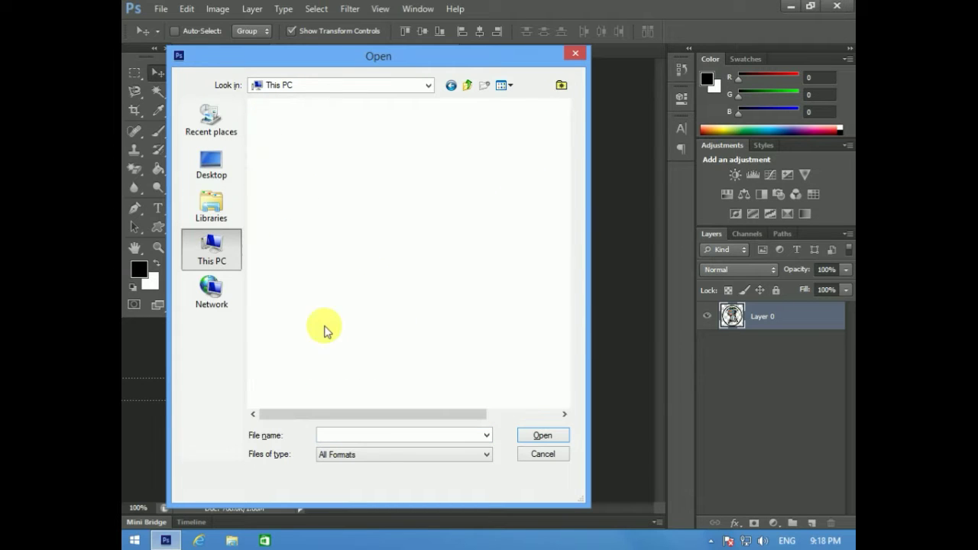
pyautogui.doubleClick(298, 123)
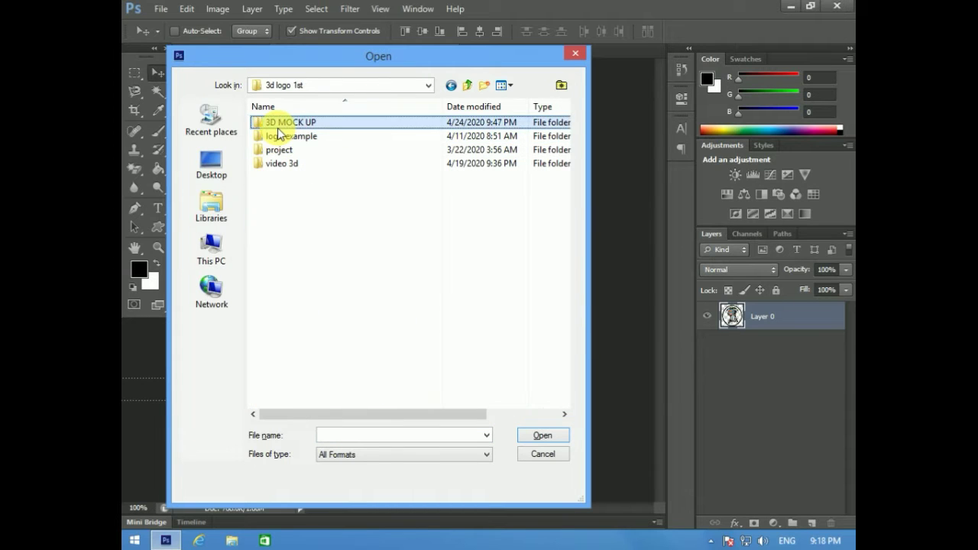
pyautogui.doubleClick(278, 124)
pyautogui.doubleClick(279, 135)
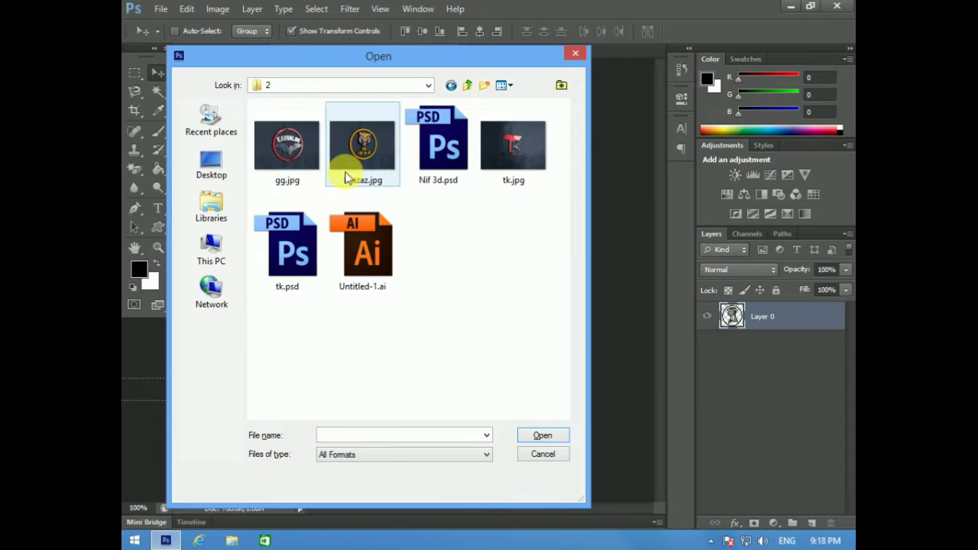
pyautogui.click(304, 245)
pyautogui.doubleClick(305, 244)
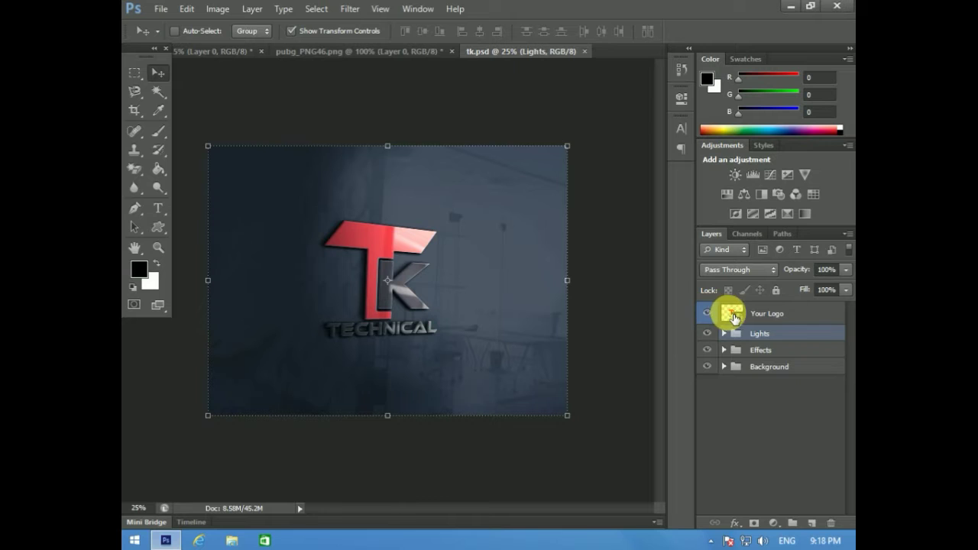
# - Open the Your Logo smart object contents and hide its old tk logo layer
pyautogui.doubleClick(732, 314)
pyautogui.click(520, 240)
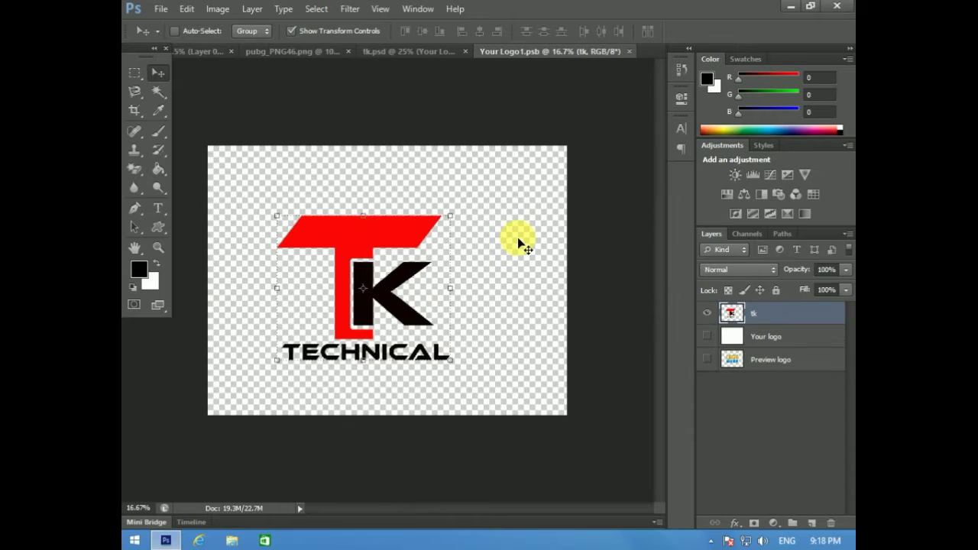
pyautogui.click(711, 314)
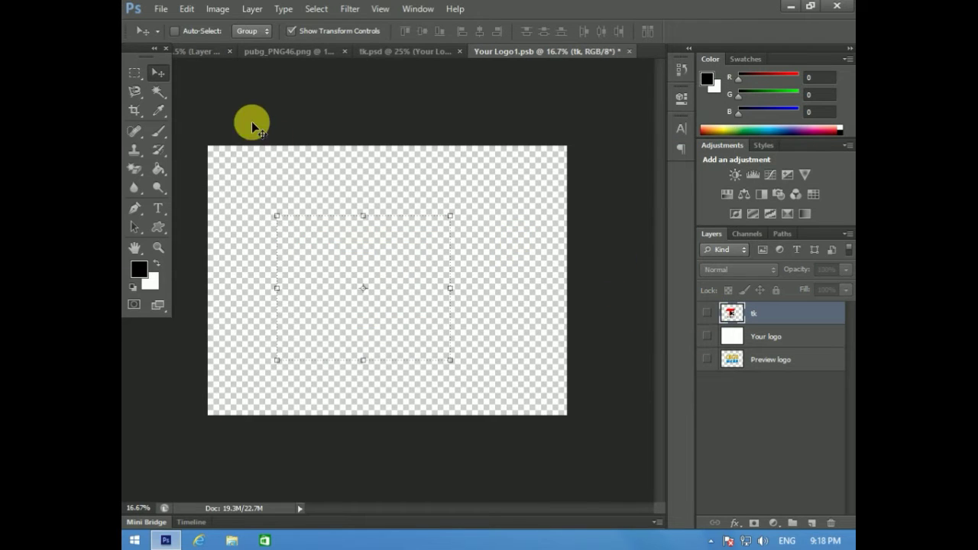
# - Switch to the leftover pink document and start closing it
pyautogui.click(275, 52)
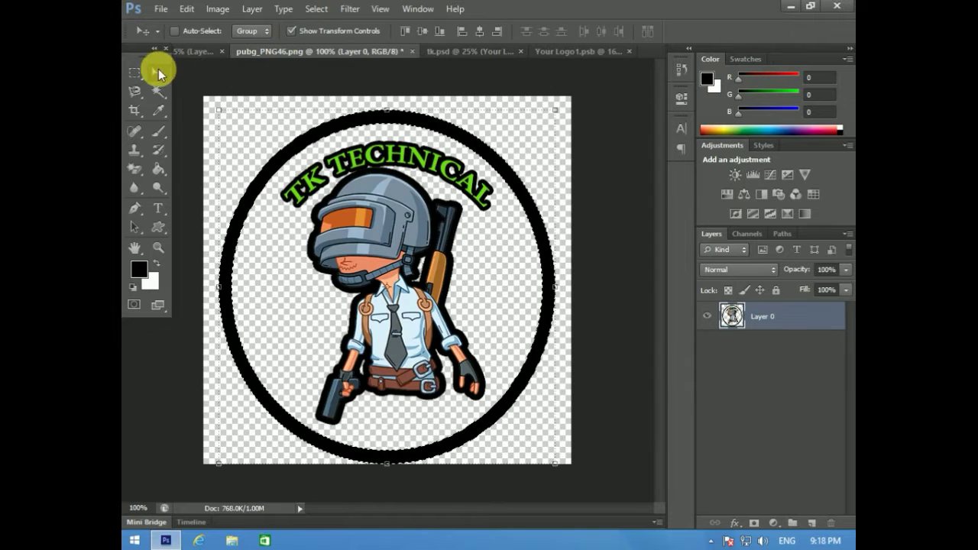
pyautogui.click(214, 55)
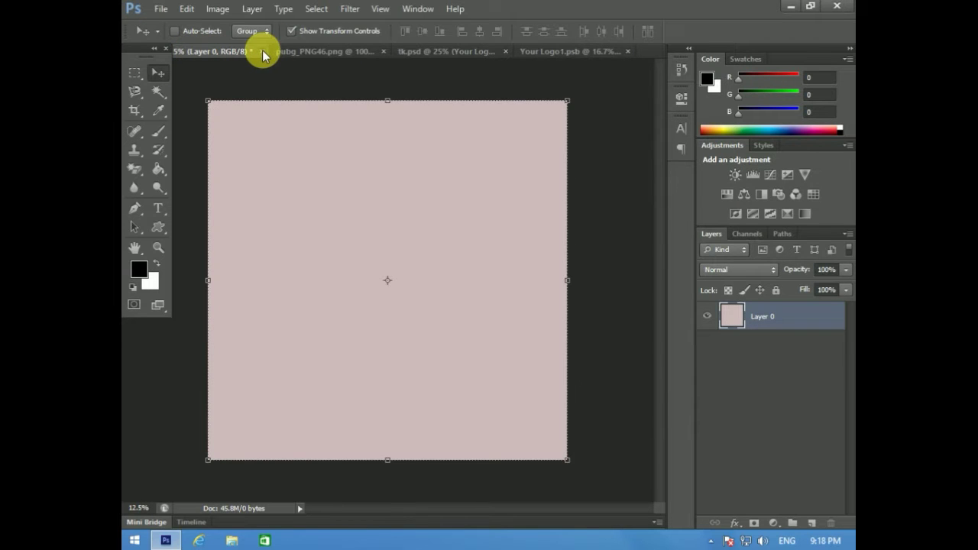
pyautogui.click(261, 50)
# - Discard the pink document without saving and paste the PUBG logo as Layer 1
pyautogui.click(469, 213)
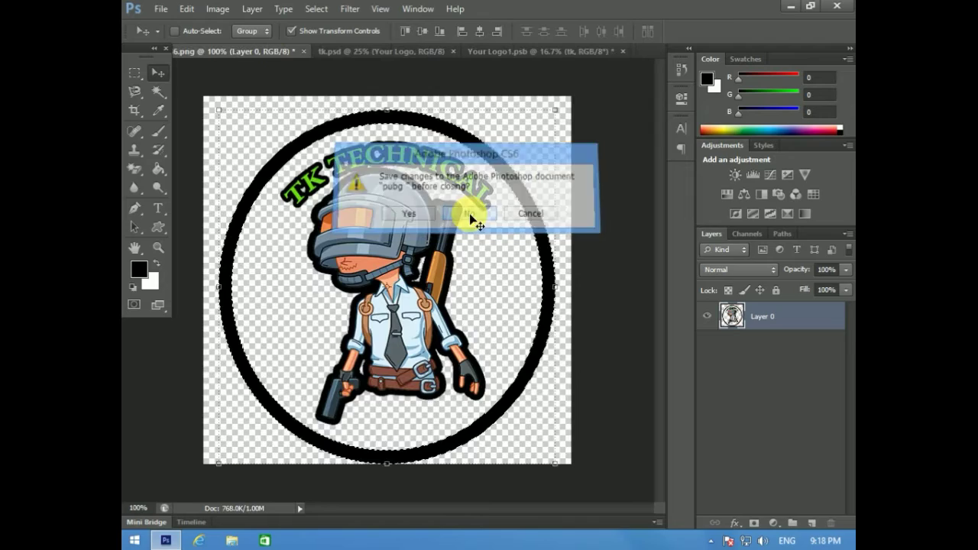
pyautogui.moveTo(381, 245)
pyautogui.mouseDown()
pyautogui.moveTo(472, 154)
pyautogui.moveTo(529, 55)
pyautogui.moveTo(393, 249)
pyautogui.mouseUp()
pyautogui.click(540, 258)
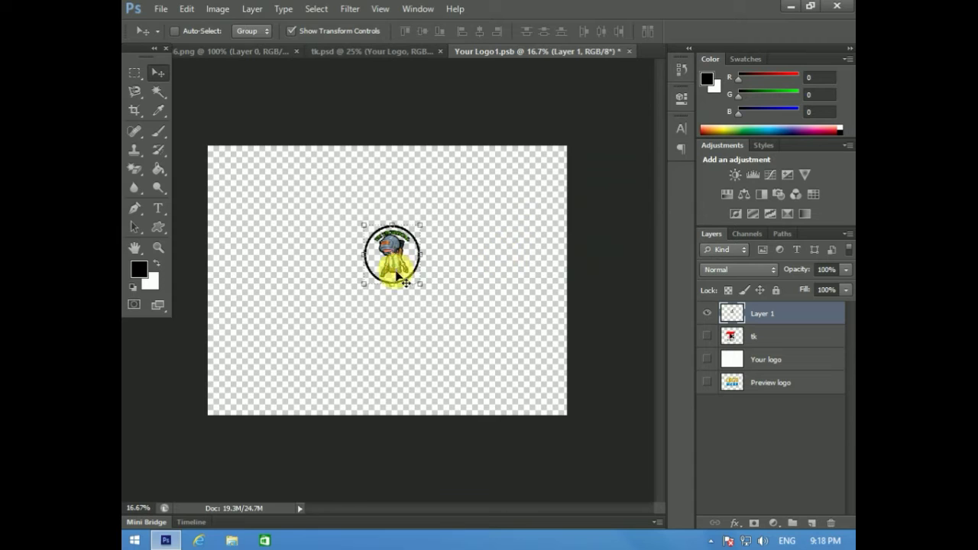
# - Scale the pasted logo to about 383%, centre it, and apply the transform
pyautogui.moveTo(419, 284); pyautogui.dragTo(497, 364)
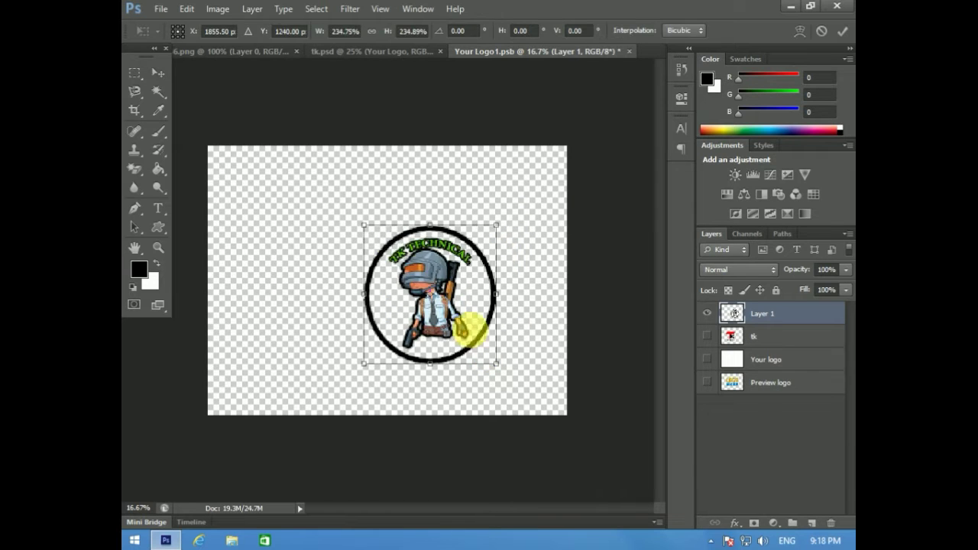
pyautogui.moveTo(365, 228); pyautogui.dragTo(240, 197)
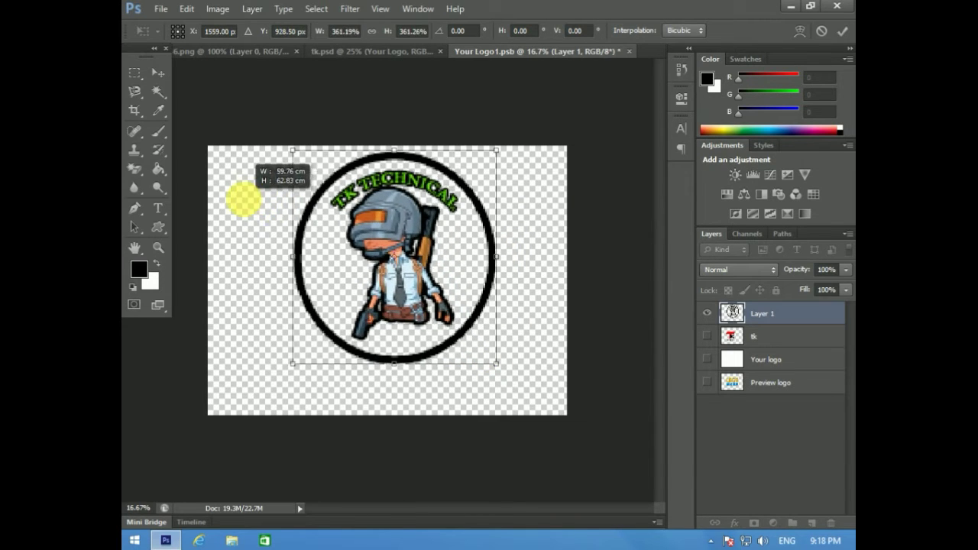
pyautogui.moveTo(384, 221); pyautogui.dragTo(370, 233)
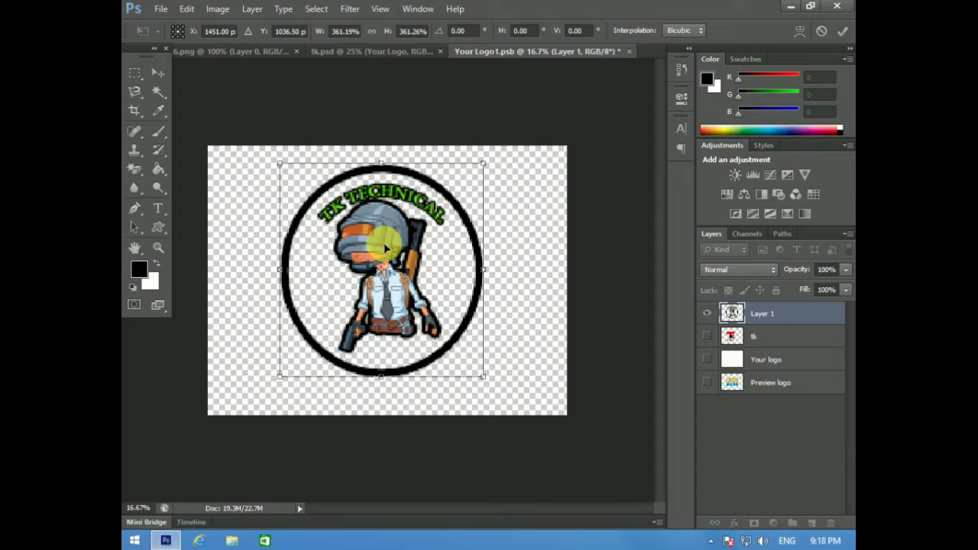
pyautogui.moveTo(484, 377); pyautogui.dragTo(497, 393)
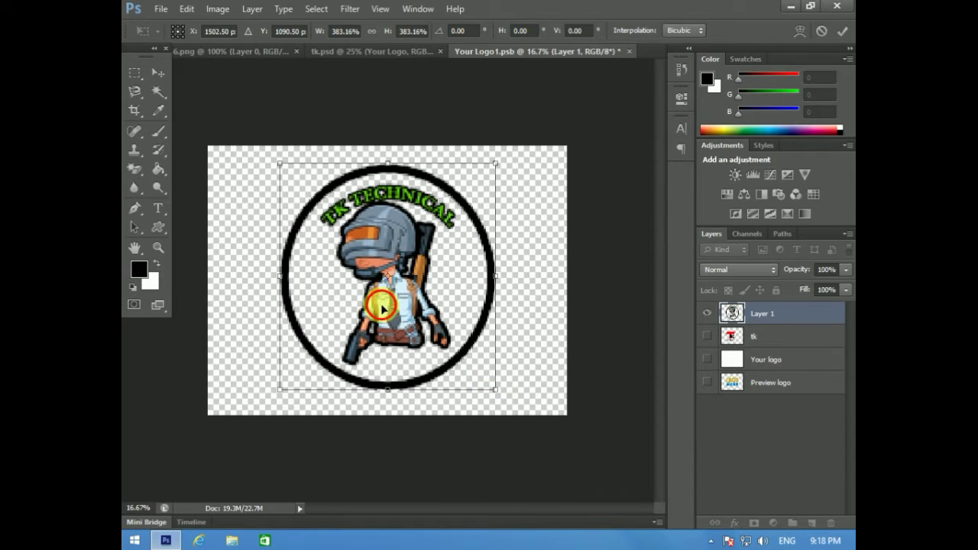
pyautogui.moveTo(383, 312); pyautogui.dragTo(383, 319)
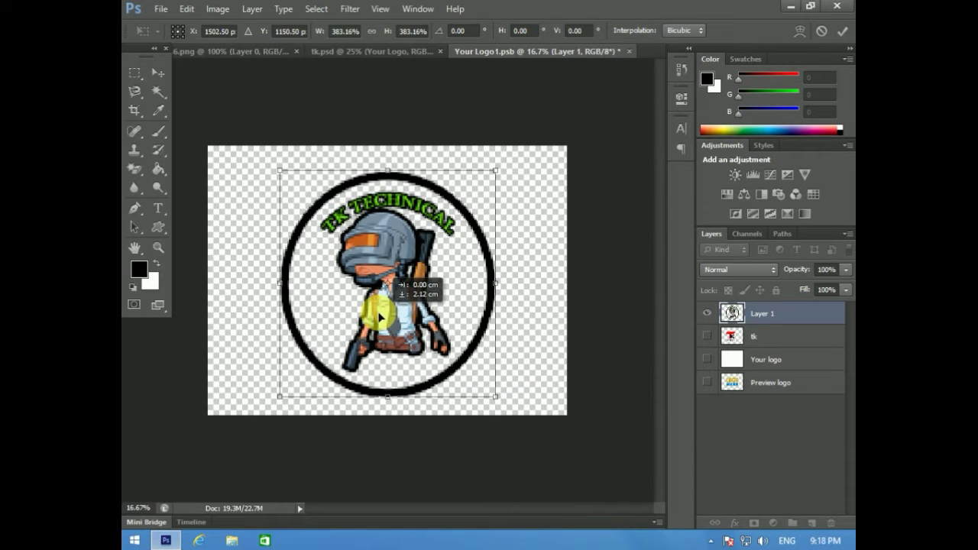
pyautogui.click(157, 72)
pyautogui.click(412, 214)
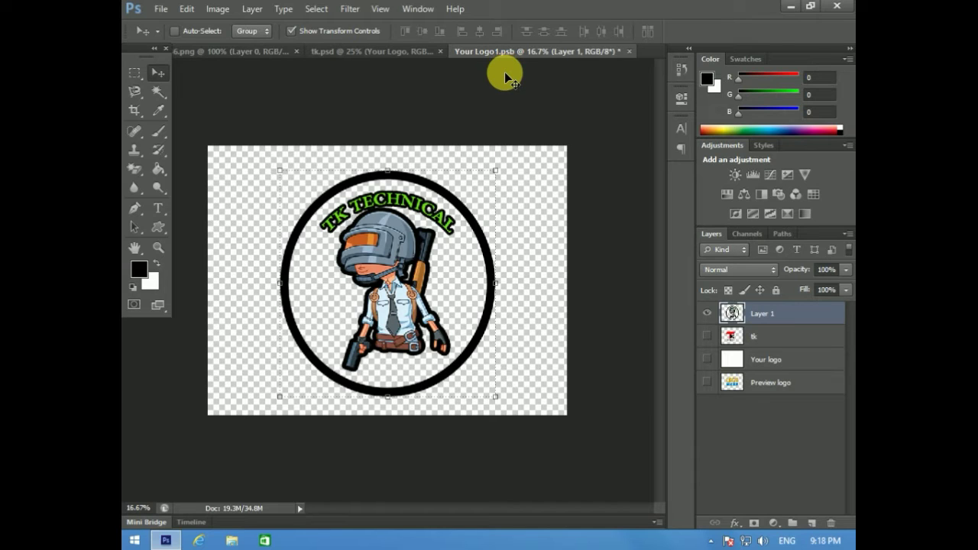
# - Save Your Logo1.psb, check the updated tk.psd mockup, then return to the logo contents
pyautogui.hotkey('ctrl', 's')
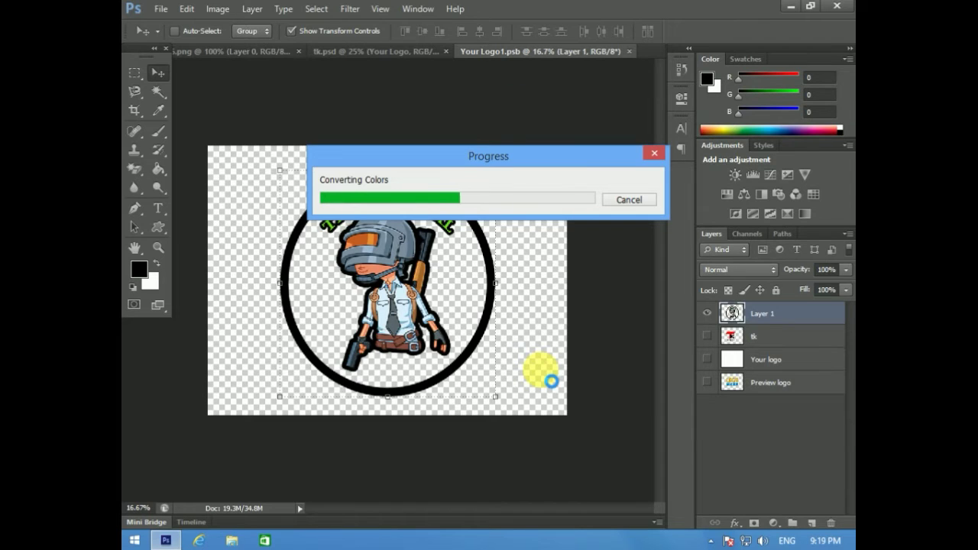
pyautogui.click(327, 57)
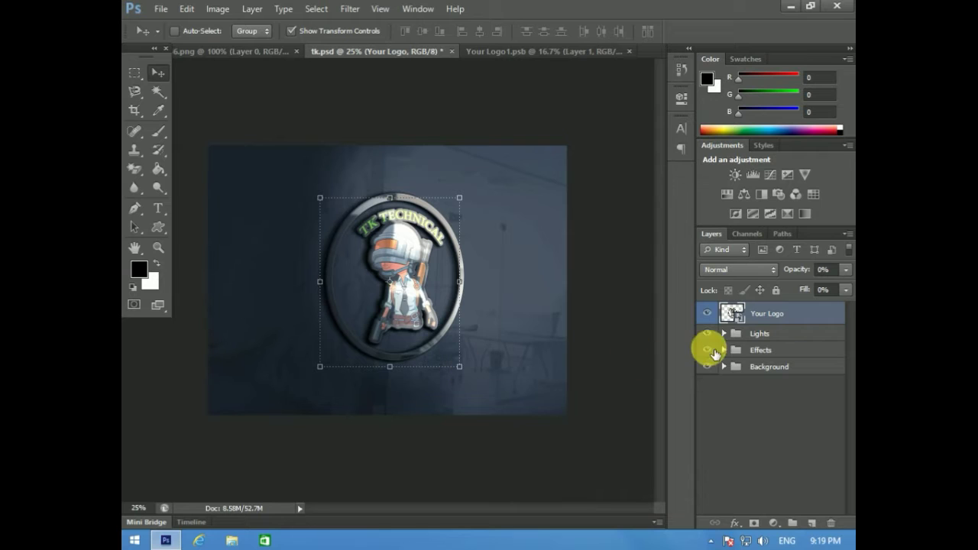
pyautogui.click(545, 52)
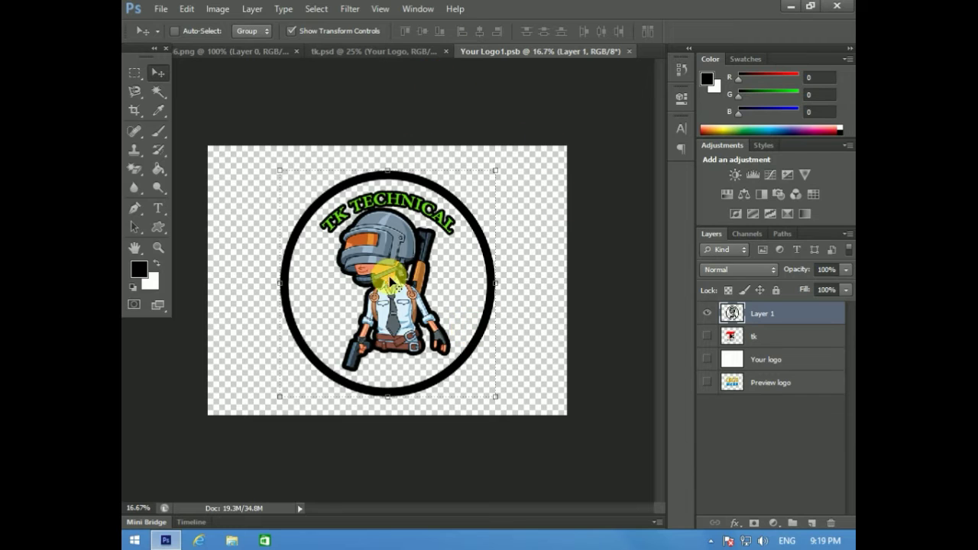
# - Fill the black ring with bright green using the Paint Bucket
pyautogui.hotkey('ctrl', '+')
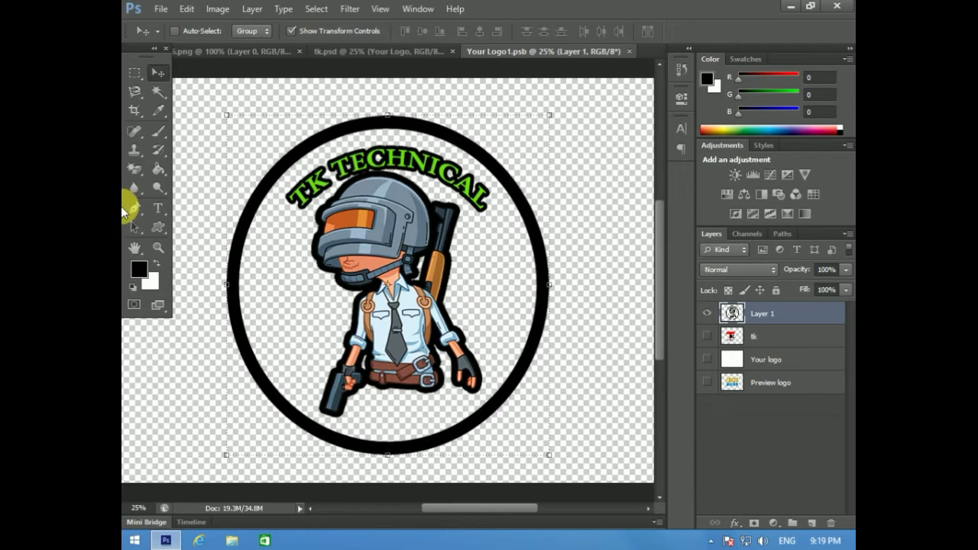
pyautogui.click(153, 173)
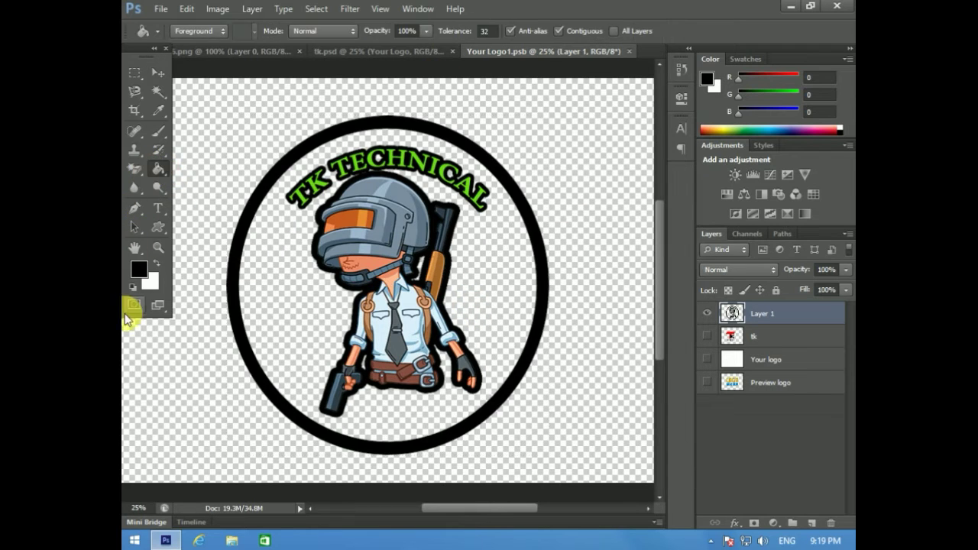
pyautogui.click(140, 266)
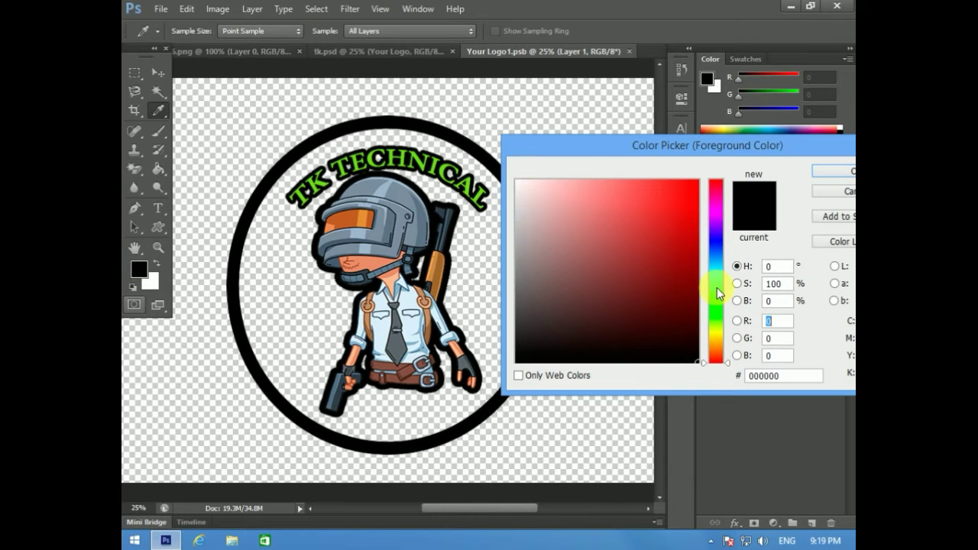
pyautogui.click(716, 288)
pyautogui.click(716, 311)
pyautogui.click(653, 187)
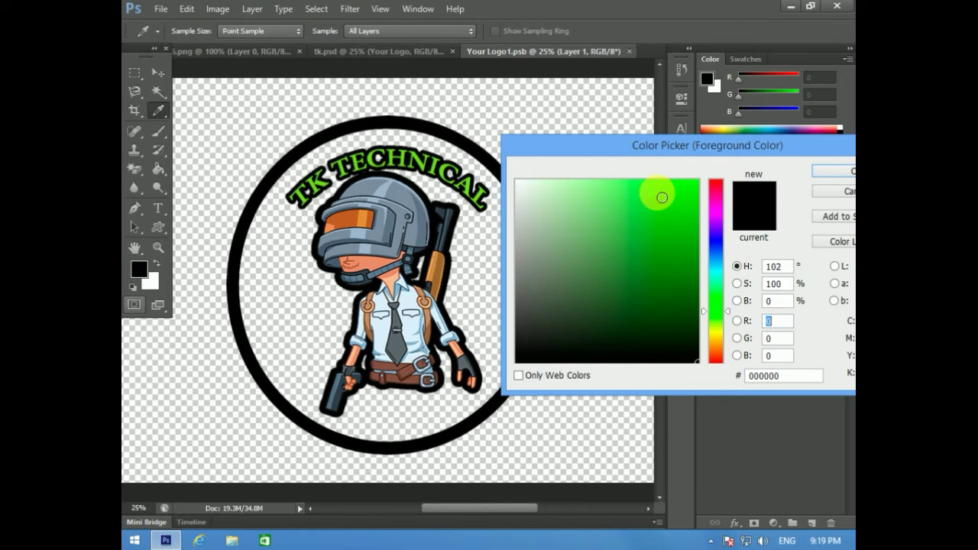
pyautogui.click(836, 177)
pyautogui.click(510, 188)
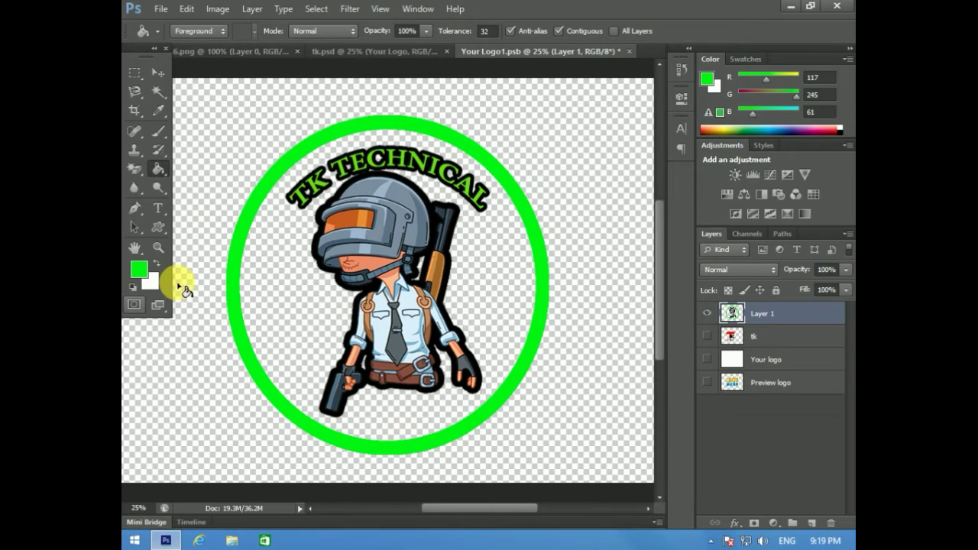
# - Refill the ring with orange #ffa200
pyautogui.click(139, 268)
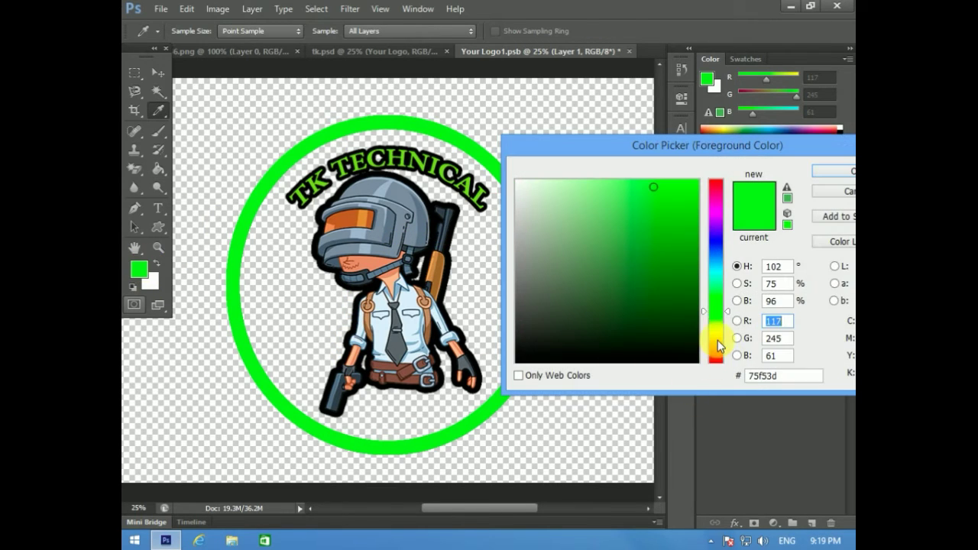
pyautogui.click(716, 340)
pyautogui.moveTo(654, 215); pyautogui.dragTo(764, 182)
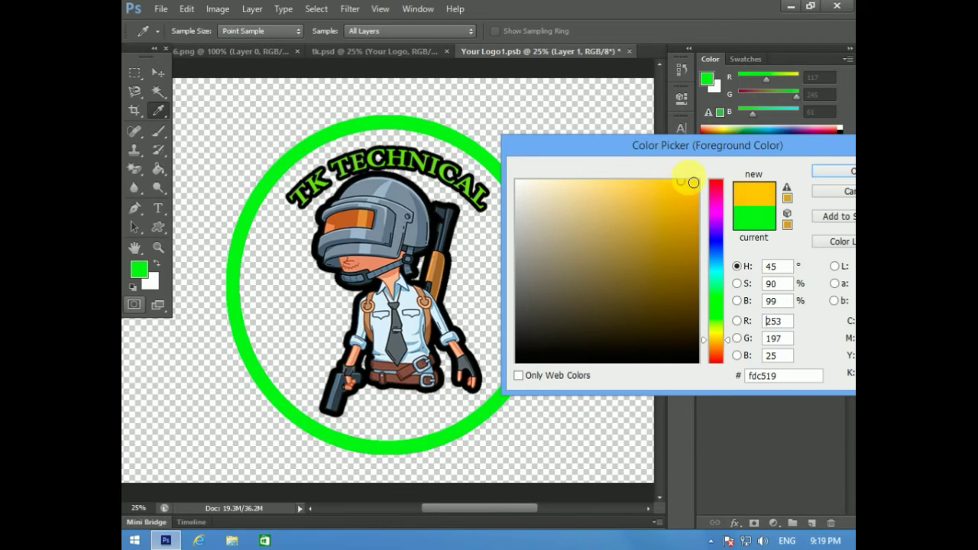
pyautogui.click(719, 343)
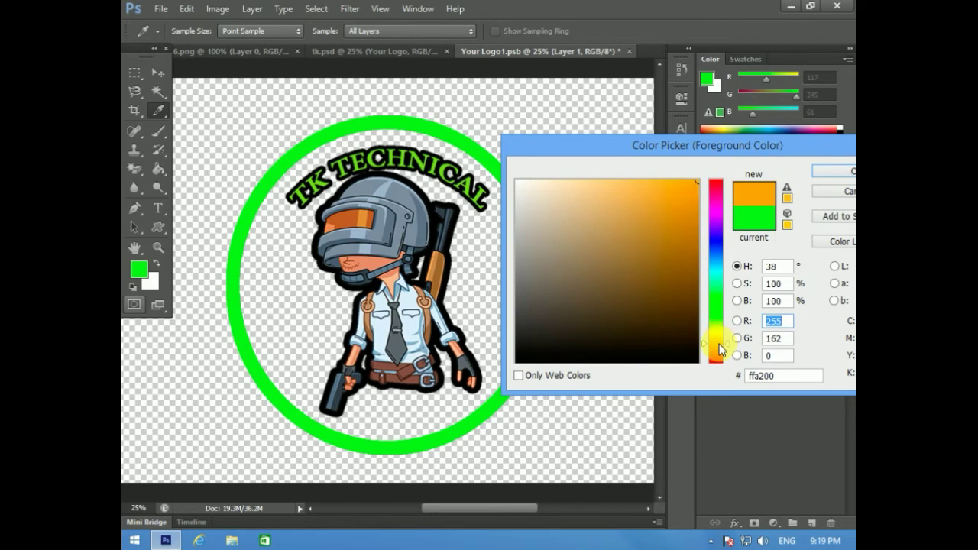
pyautogui.click(832, 175)
pyautogui.press('g')
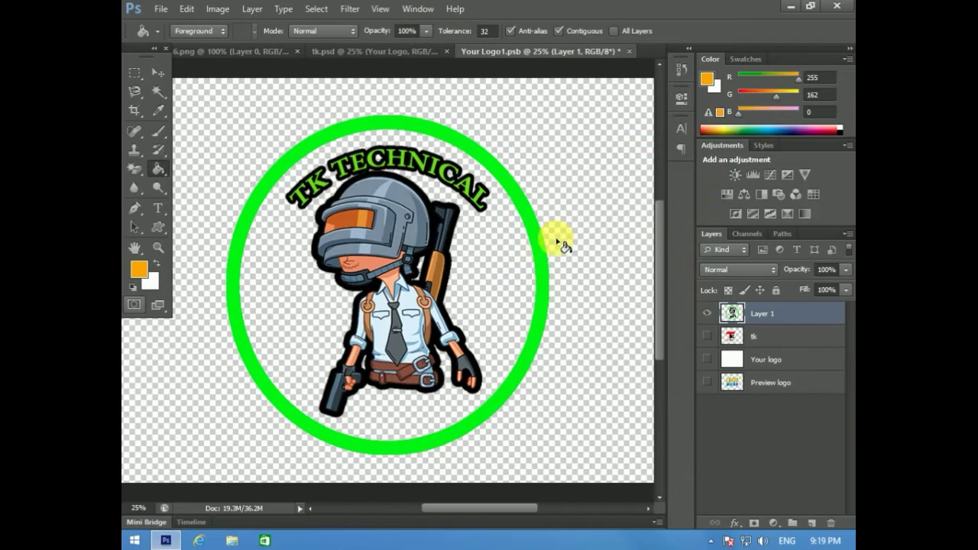
pyautogui.click(538, 241)
pyautogui.hotkey('ctrl', '+')
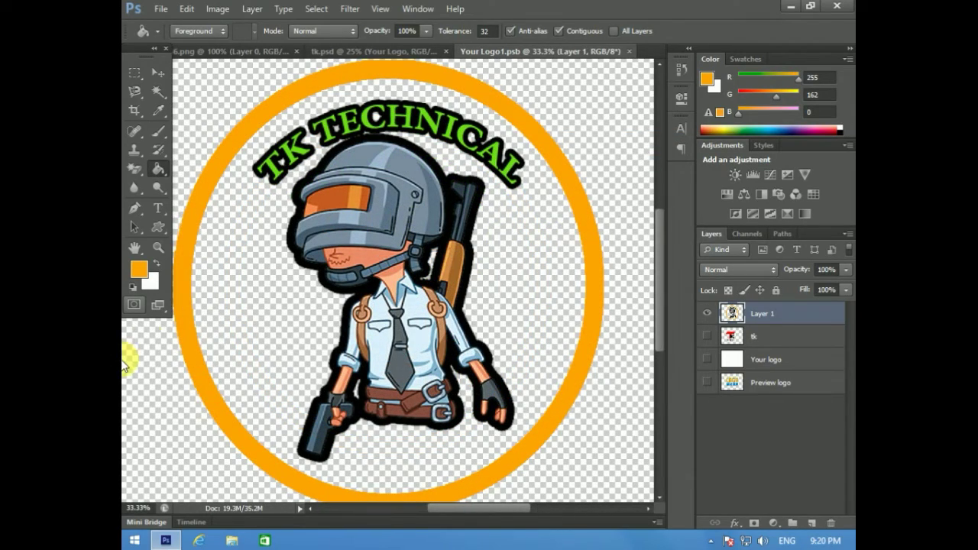
# - Set the foreground colour to yellow #fff600 and return to the Paint Bucket
pyautogui.click(138, 269)
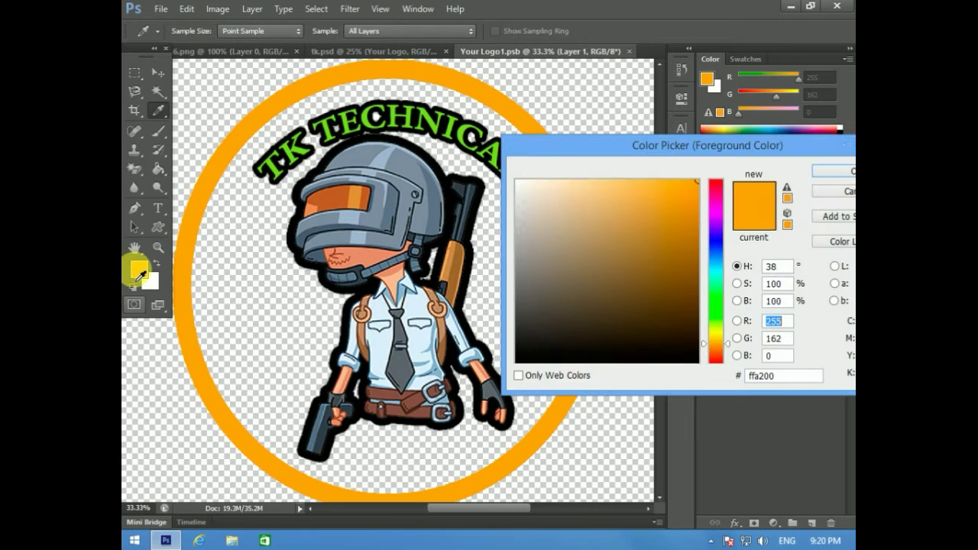
pyautogui.click(719, 340)
pyautogui.moveTo(720, 337); pyautogui.dragTo(720, 333)
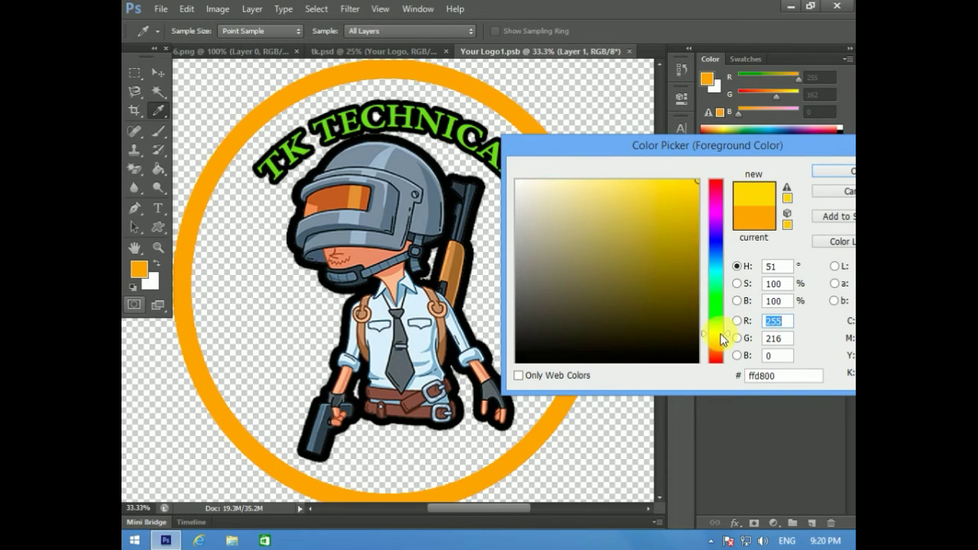
pyautogui.click(848, 179)
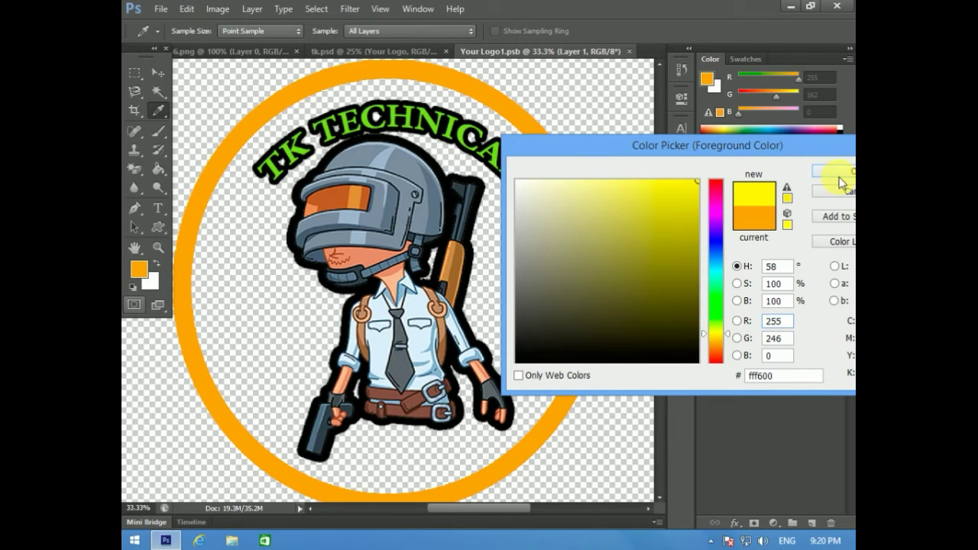
pyautogui.press('g')
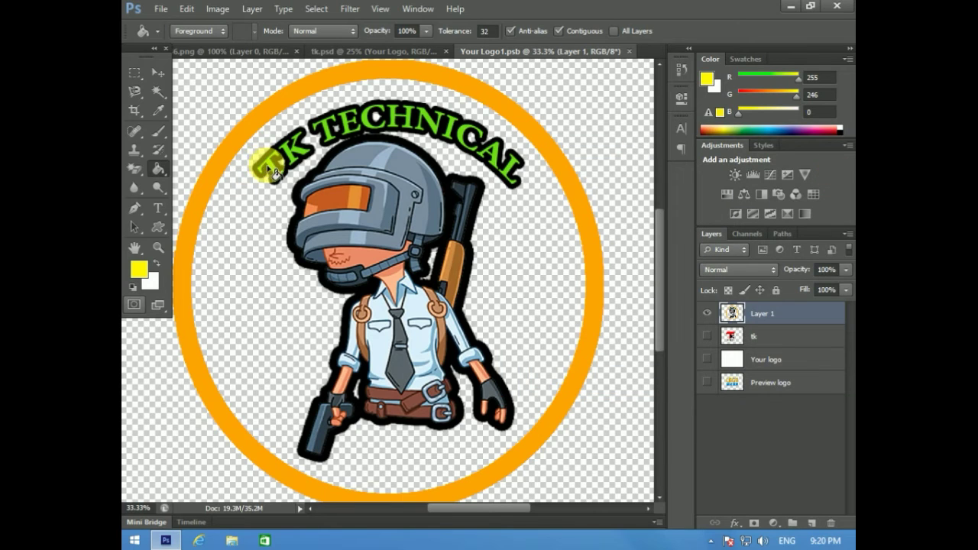
# - Fill each letter of TK TECHNICAL yellow, from the first T to the final L
pyautogui.click(274, 170)
pyautogui.click(293, 161)
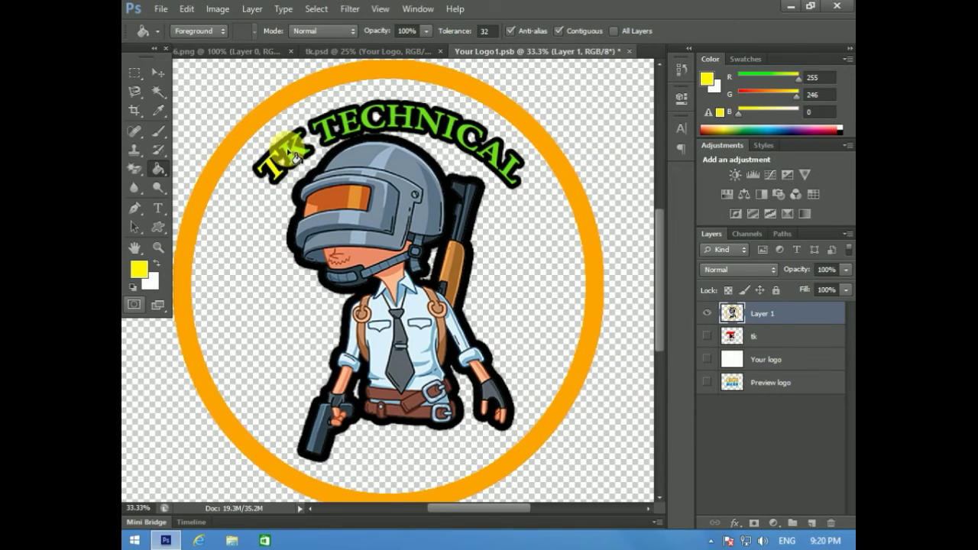
pyautogui.click(329, 131)
pyautogui.click(350, 127)
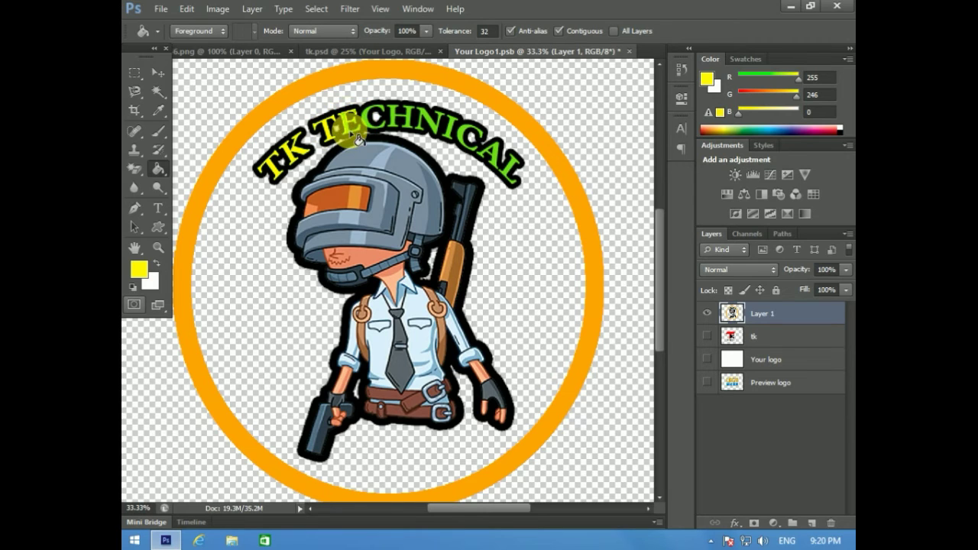
pyautogui.click(375, 127)
pyautogui.click(392, 121)
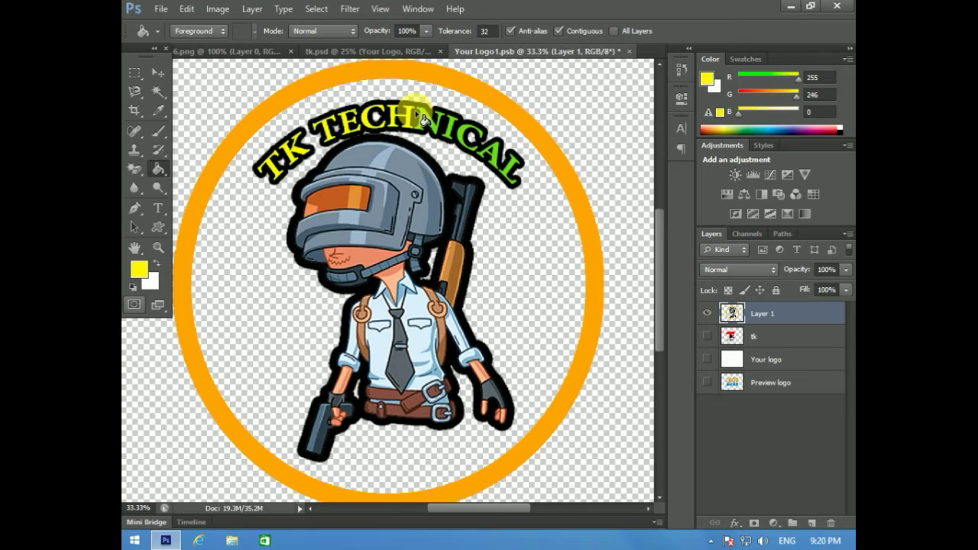
pyautogui.click(422, 120)
pyautogui.click(454, 132)
pyautogui.click(465, 136)
pyautogui.click(495, 150)
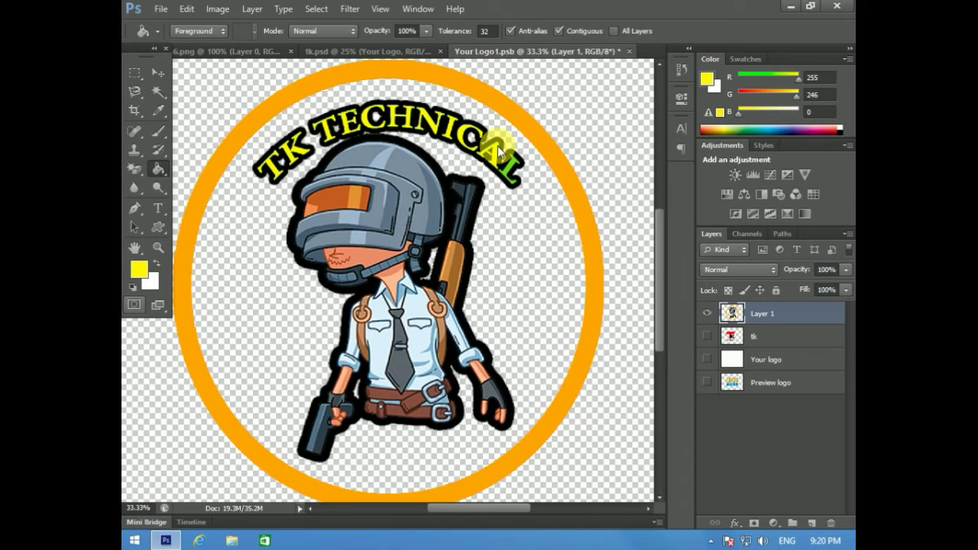
pyautogui.click(509, 167)
# - Zoom out, save Your Logo1.psb, and view the updated tk.psd mockup
pyautogui.hotkey('ctrl', '-')
pyautogui.hotkey('ctrl', '-')
pyautogui.hotkey('ctrl', '-')
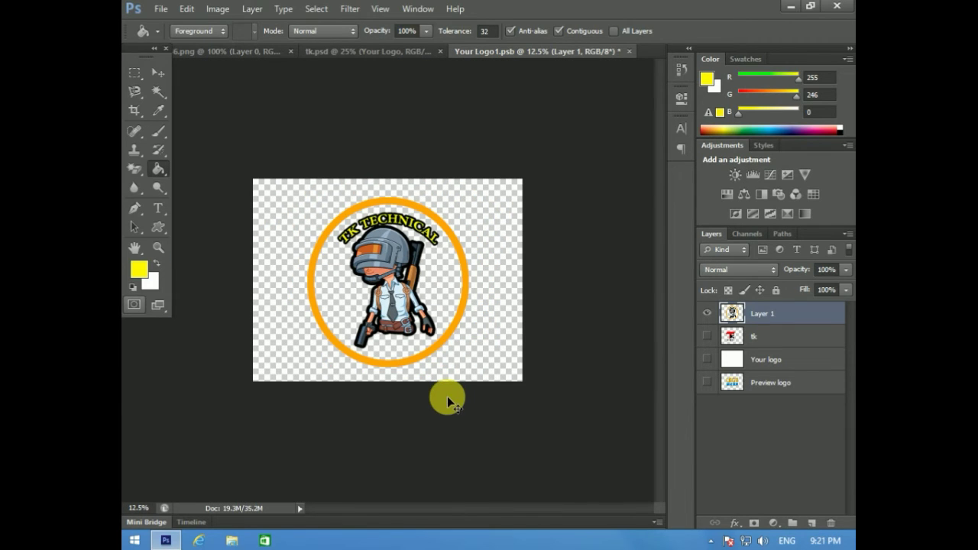
pyautogui.hotkey('ctrl', 's')
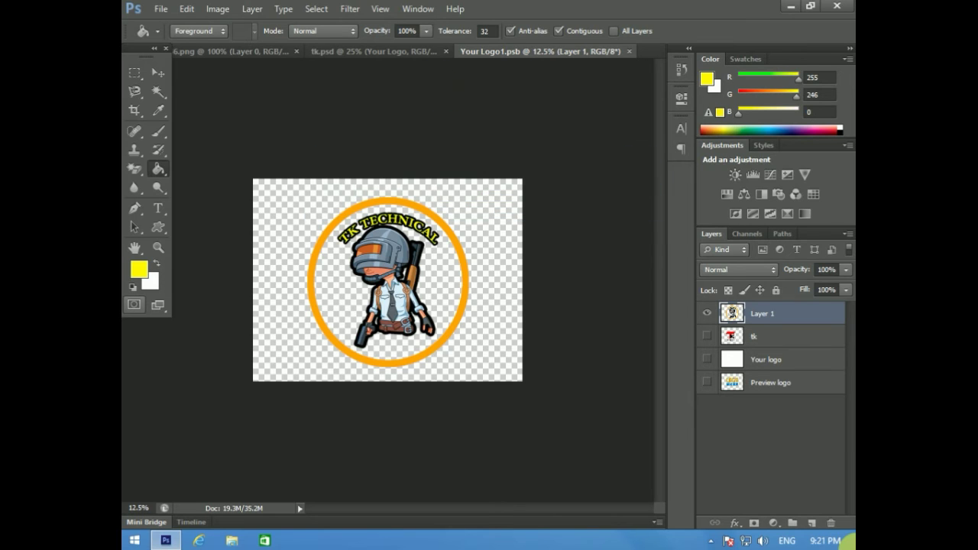
pyautogui.click(351, 53)
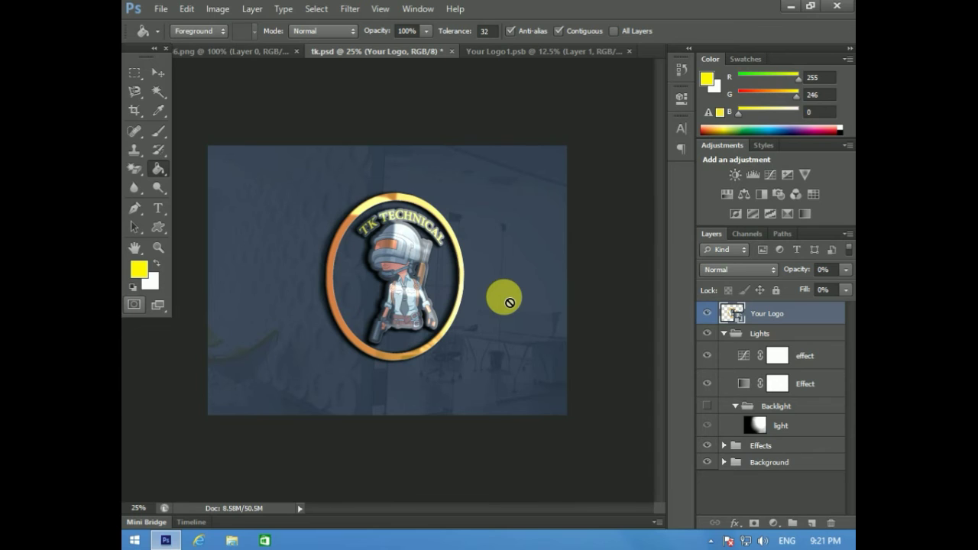
# - Add a Brightness/Contrast adjustment layer with brightness 21 and contrast -2
pyautogui.click(729, 174)
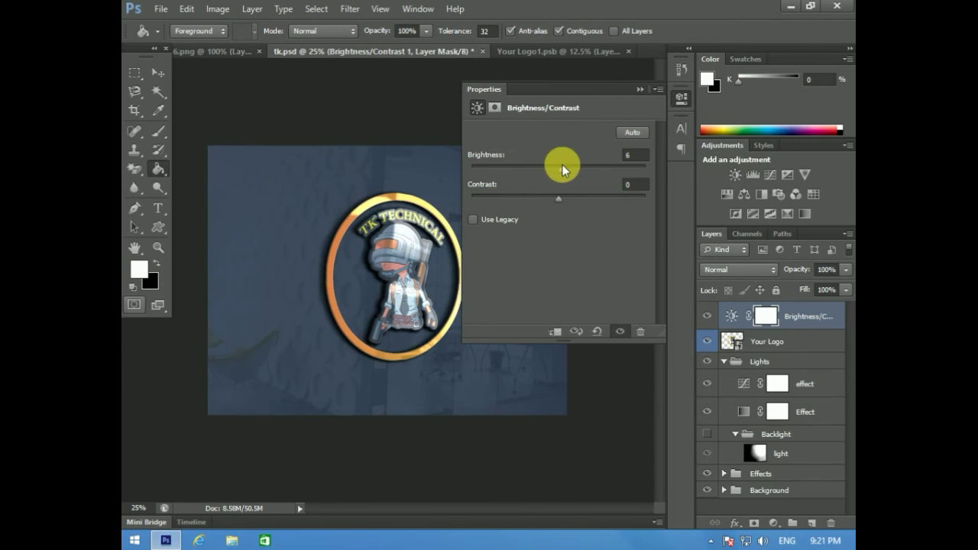
pyautogui.moveTo(562, 165)
pyautogui.mouseDown()
pyautogui.moveTo(595, 200)
pyautogui.moveTo(514, 194)
pyautogui.moveTo(555, 199)
pyautogui.mouseUp()
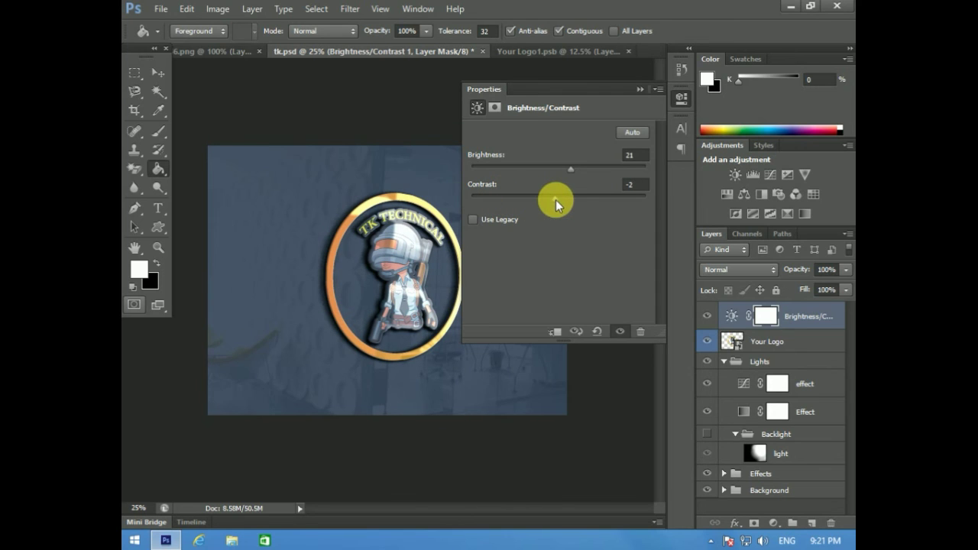
pyautogui.click(639, 87)
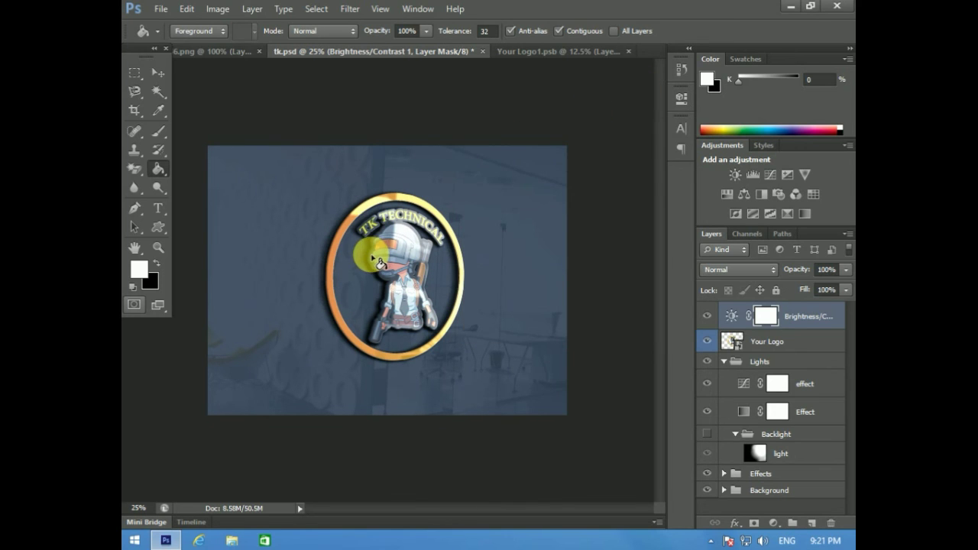